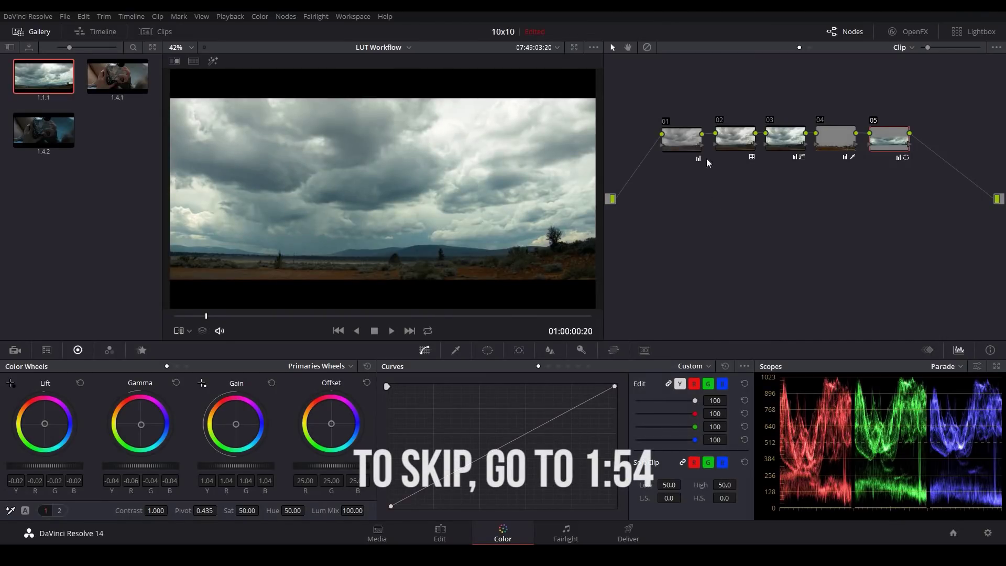
Step: Delete the sky clip's five-node grade and replace it with a single fresh node 01
left_click_drag(660, 98, 947, 178)
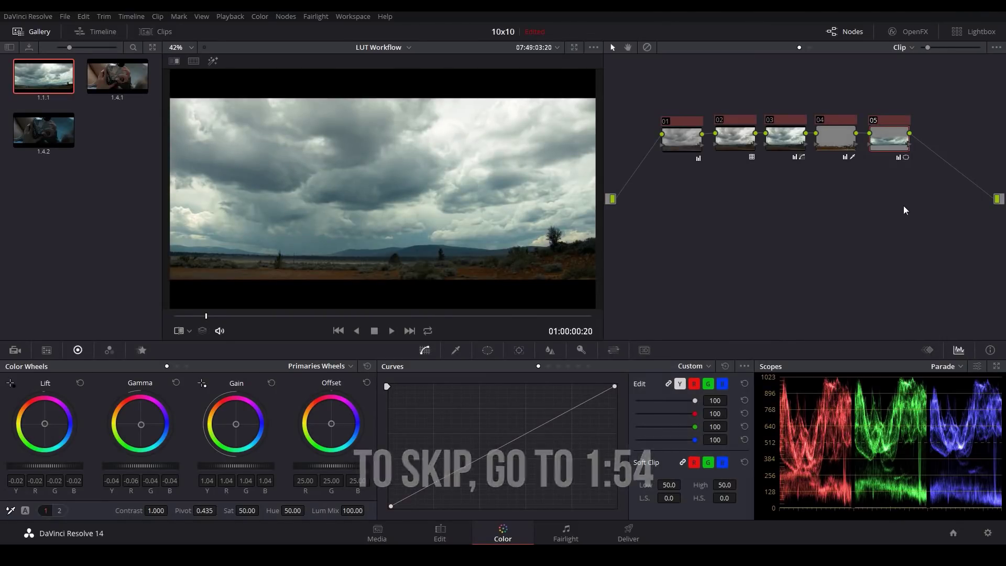
key("Delete")
key("alt+s")
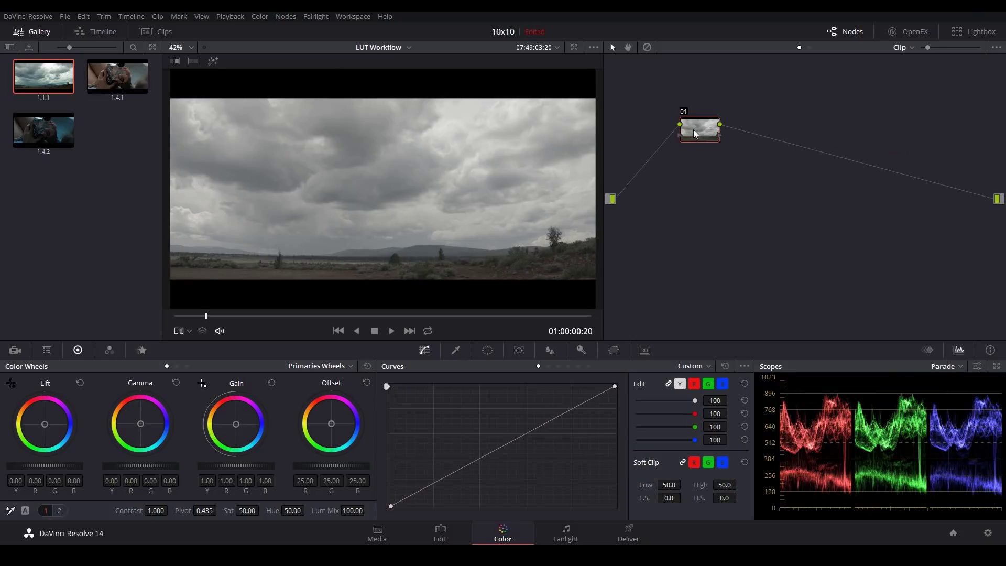
left_click_drag(694, 133, 673, 160)
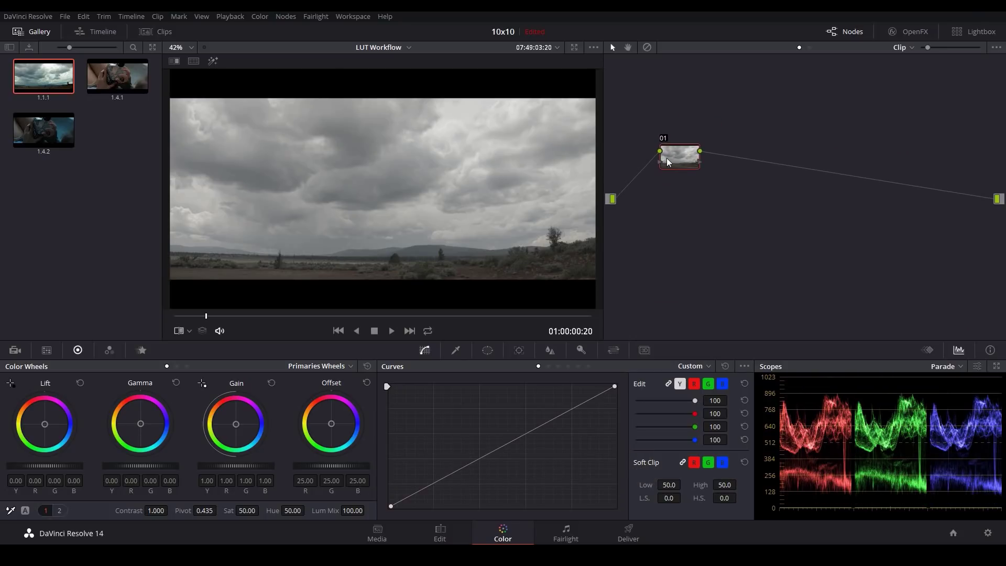
Step: Apply the Blackmagic Cinema Camera Film to Rec709 3D LUT to node 01 and check it full-screen
right_click(680, 161)
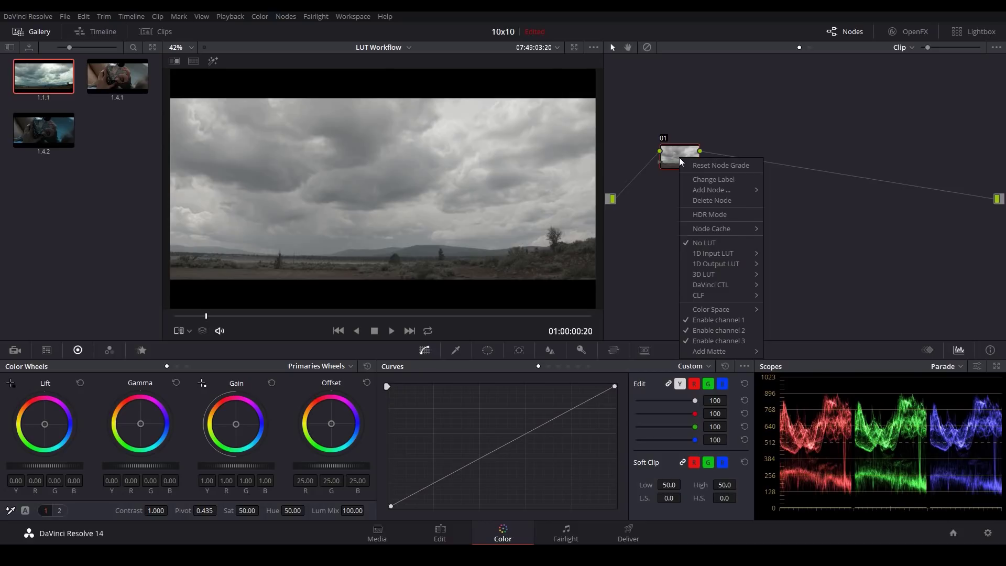
mouse_move(720, 274)
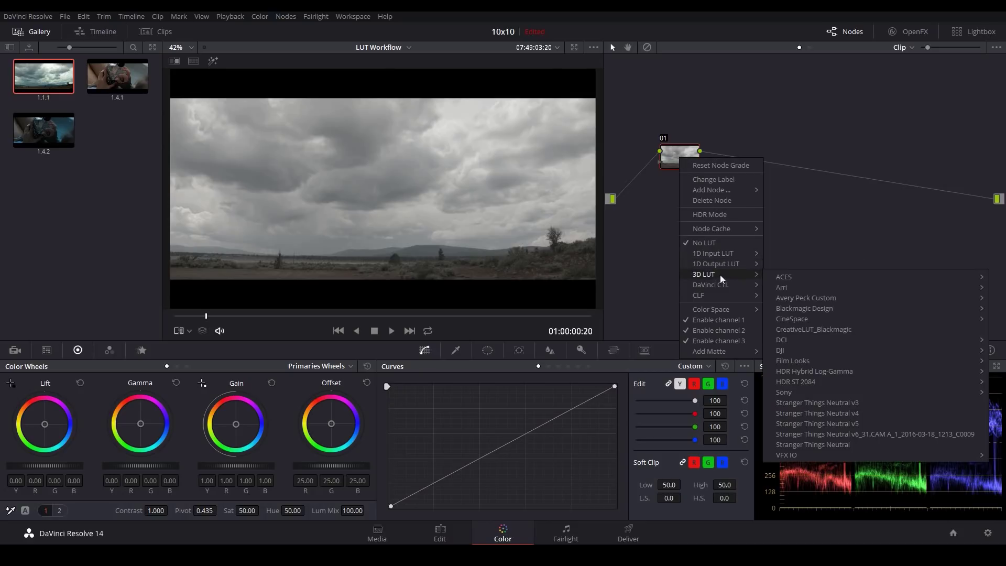
mouse_move(806, 308)
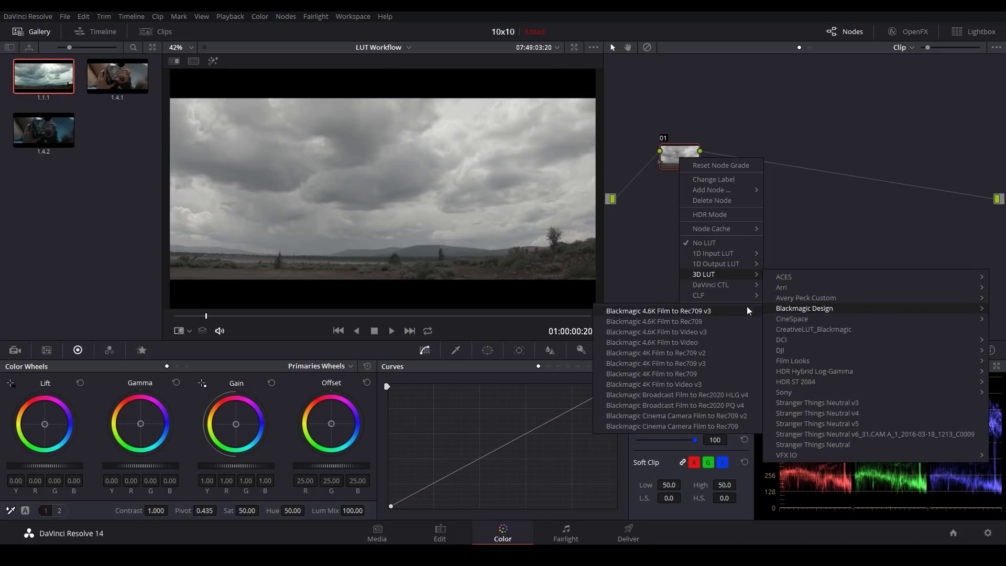
left_click(686, 426)
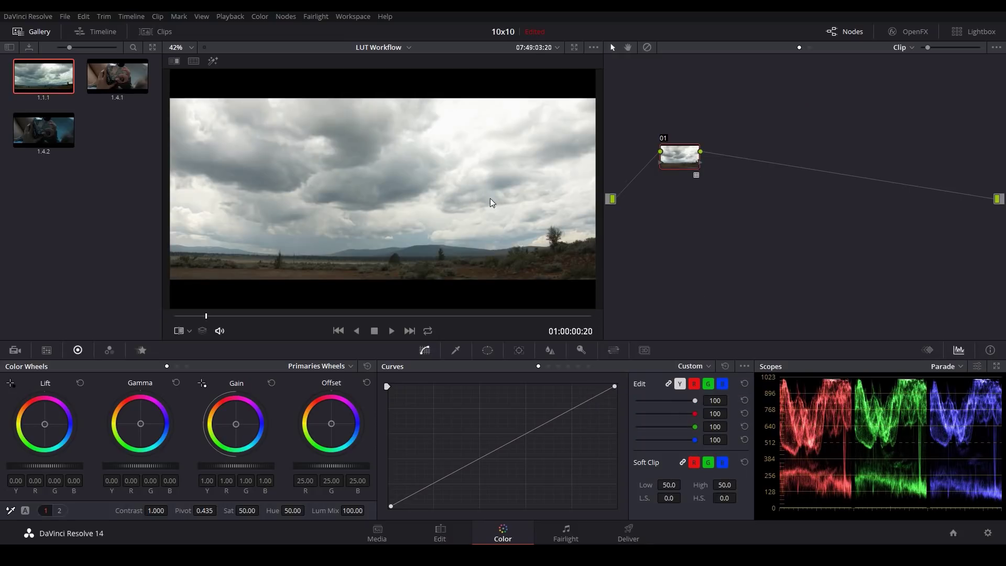
key("alt+f")
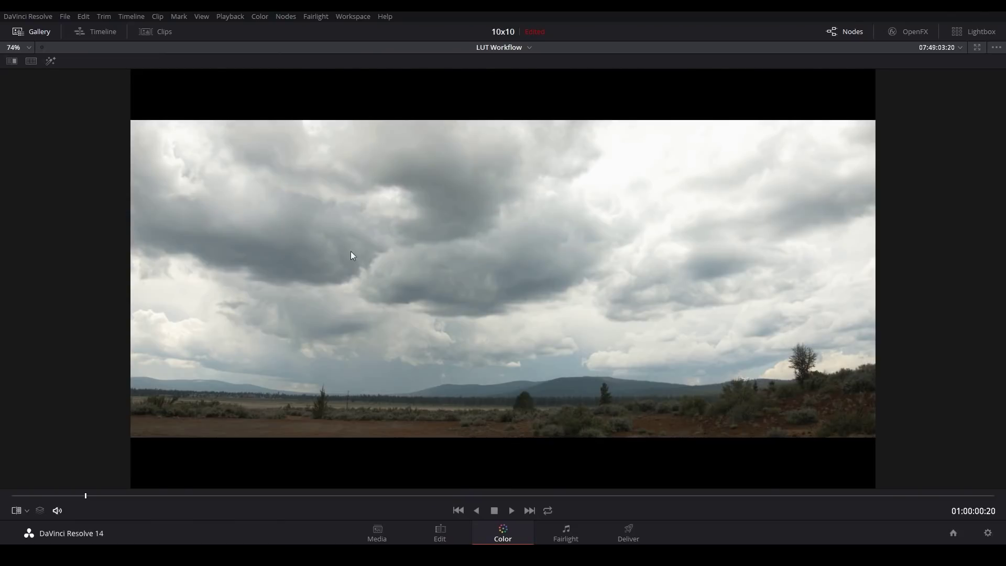
key("alt+f")
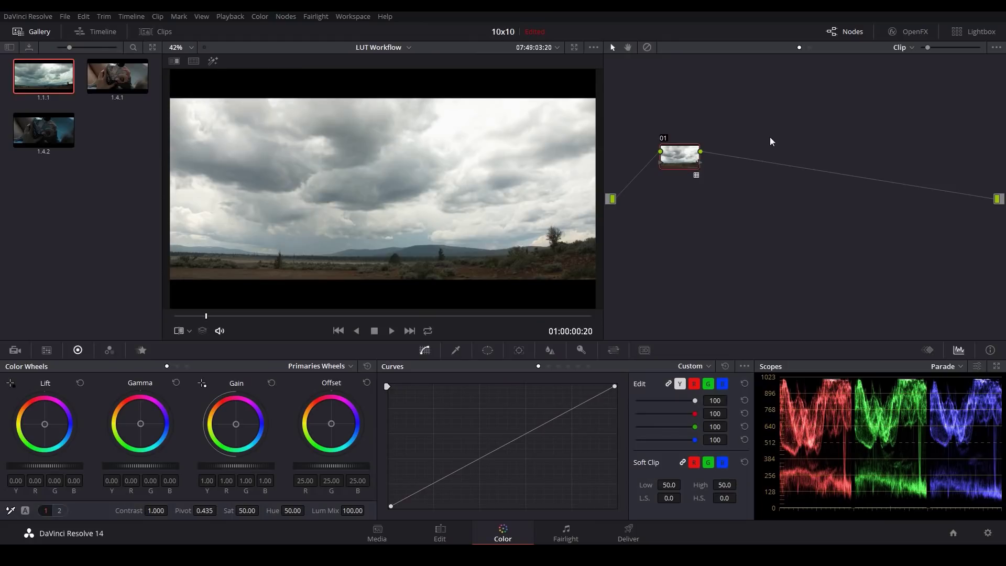
Step: Try and discard a gain-0.85 test node, then insert a new node ahead of the LUT node
key("alt+s")
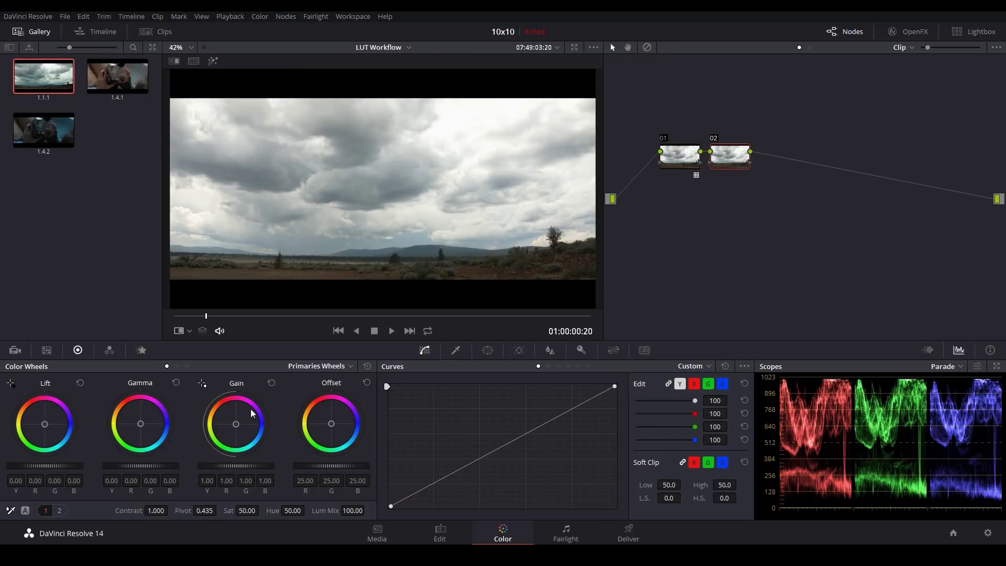
left_click_drag(236, 465, 221, 466)
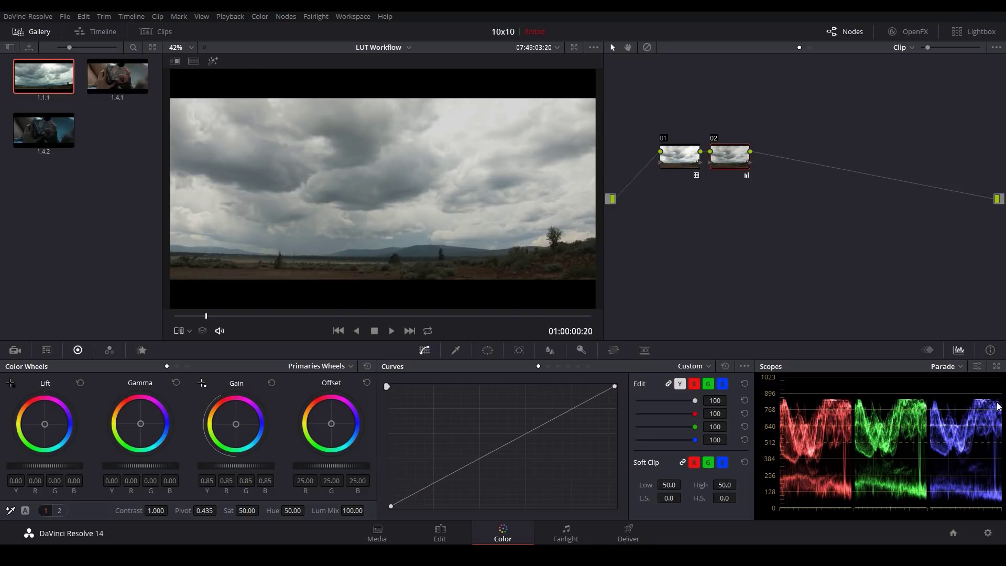
key("Delete")
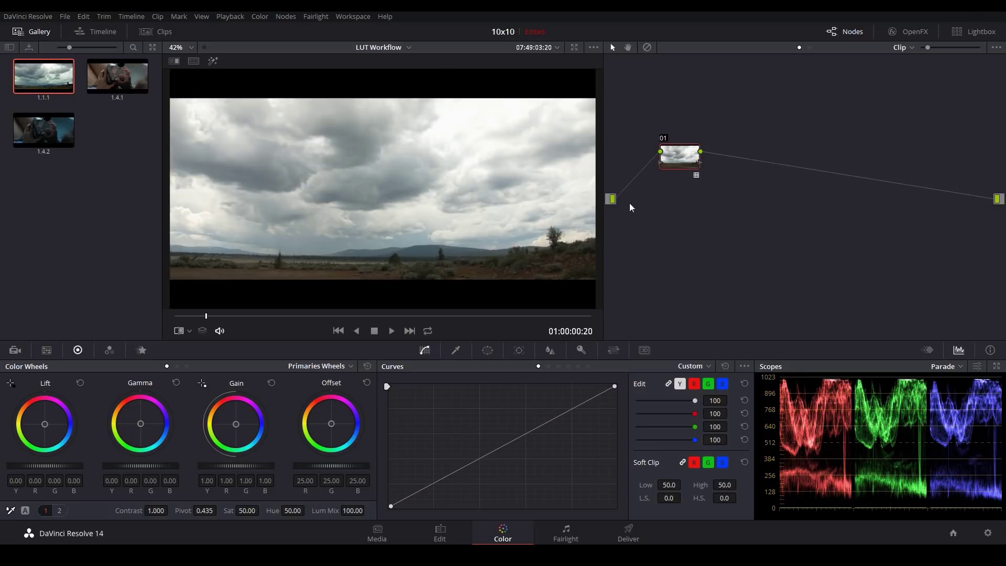
left_click_drag(686, 152, 722, 153)
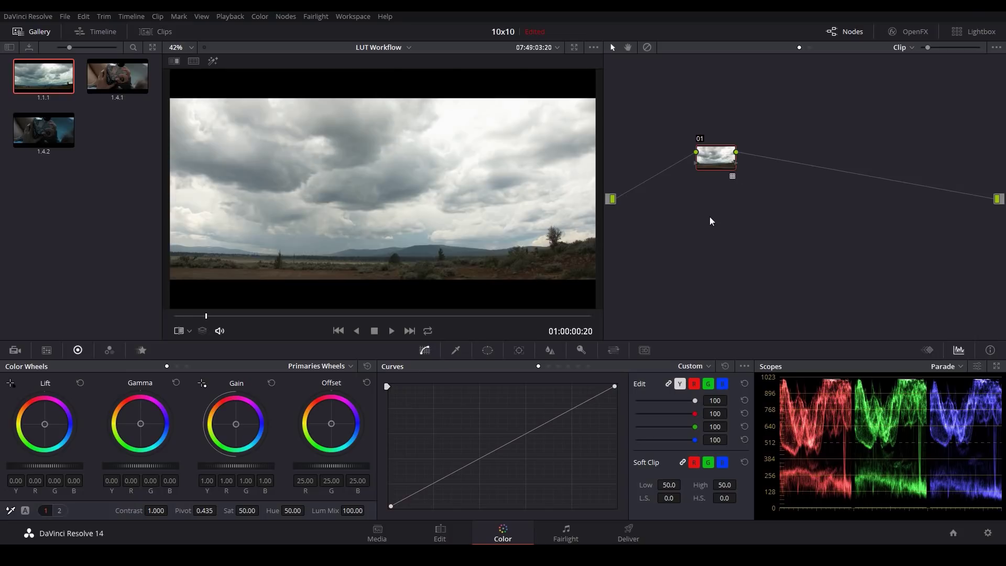
key("shift+s")
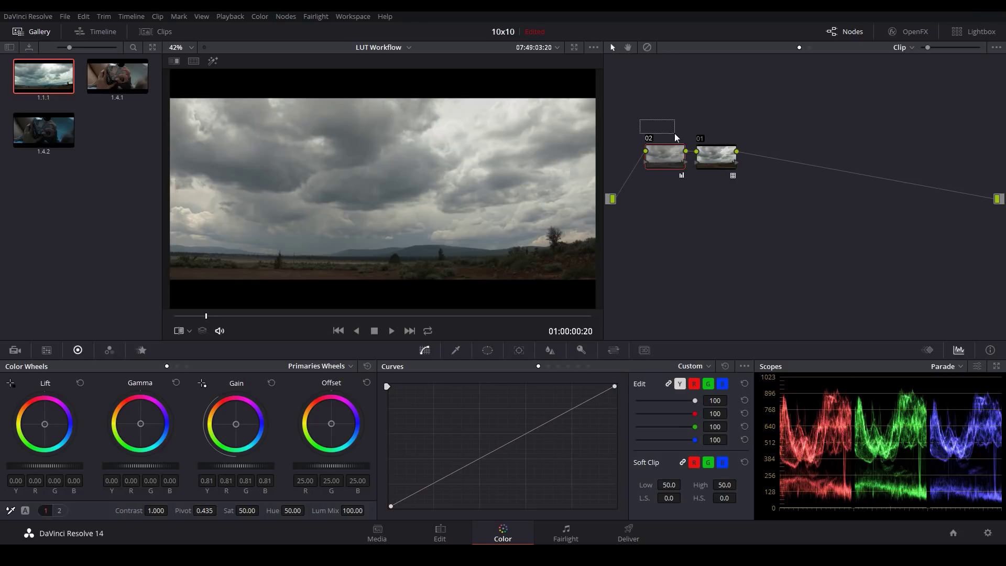
Step: Marquee-select both nodes in the sky clip's node graph
left_click_drag(676, 137, 778, 201)
Step: Rebuild the two-node tree with the Film to Rec709 LUT on node 02, then select node 01
key("Delete")
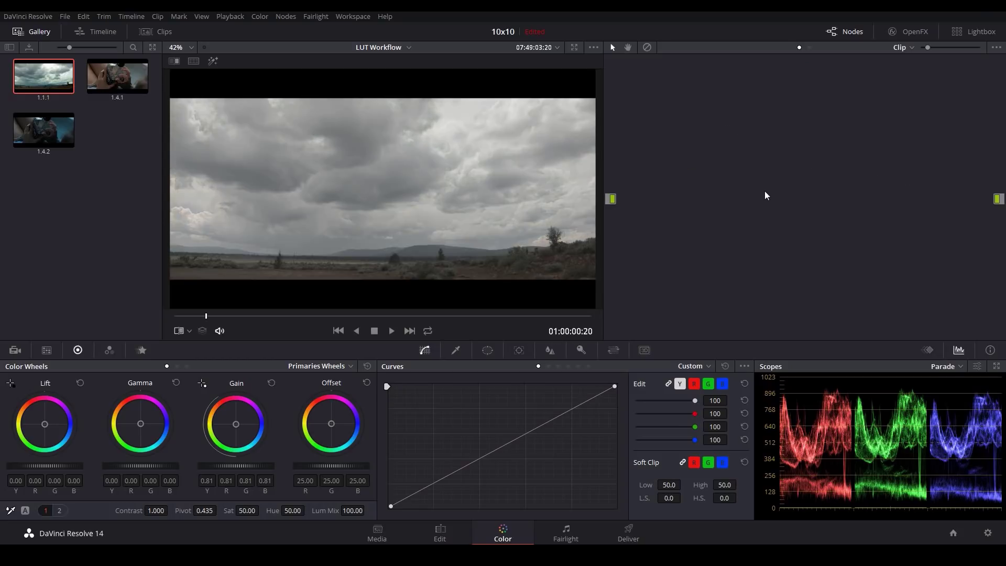
key("ctrl+z")
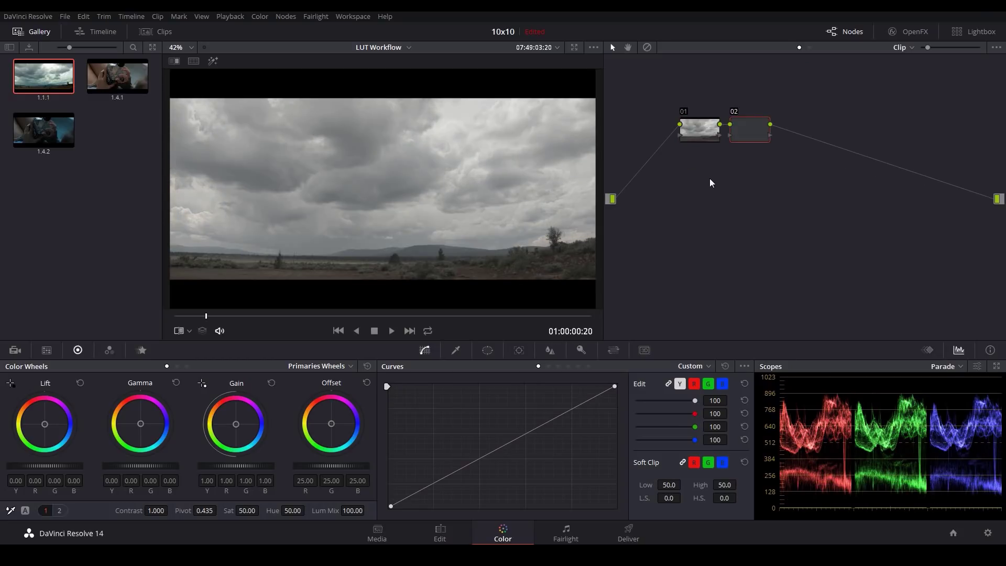
right_click(745, 128)
mouse_move(790, 245)
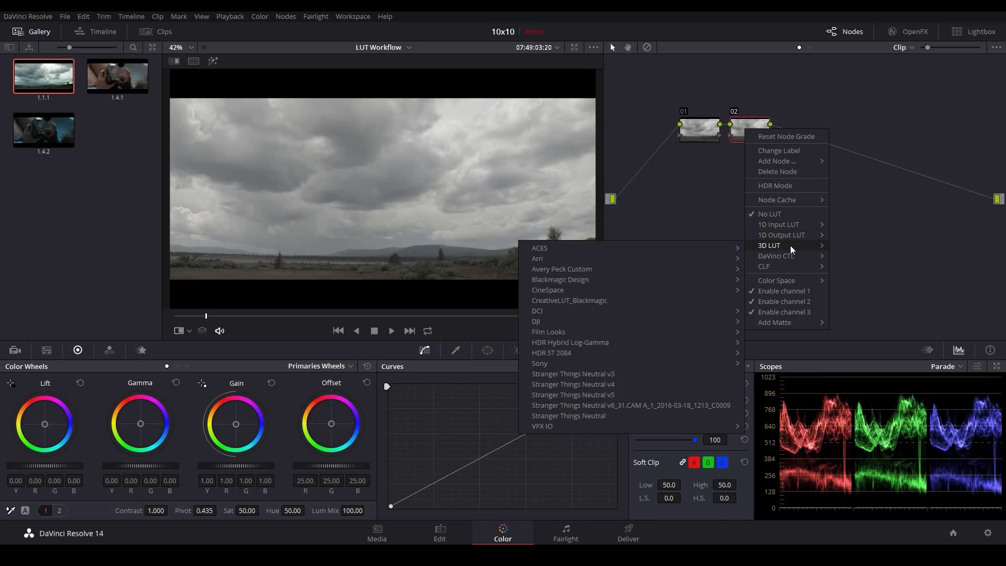
mouse_move(706, 281)
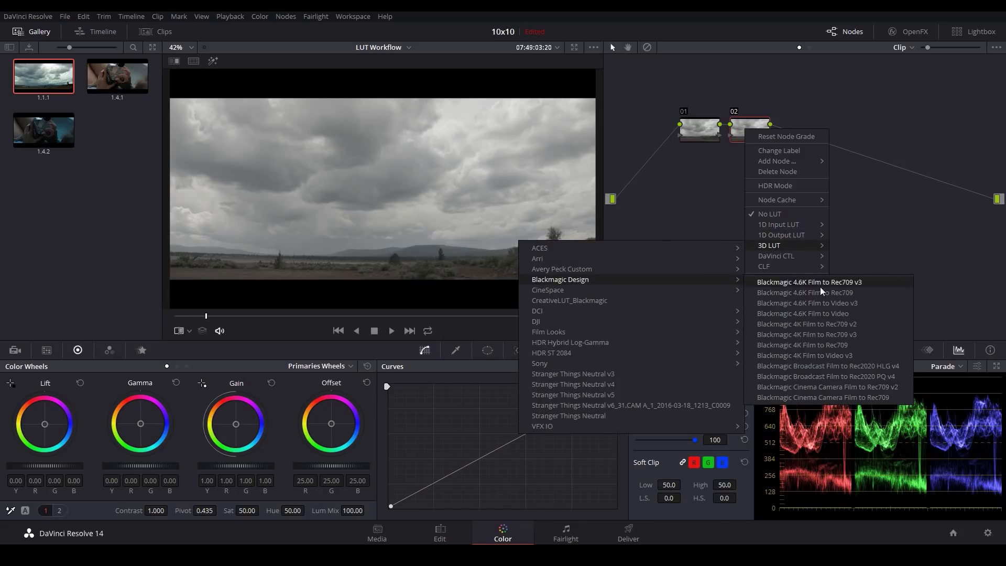
left_click(823, 397)
left_click(699, 134)
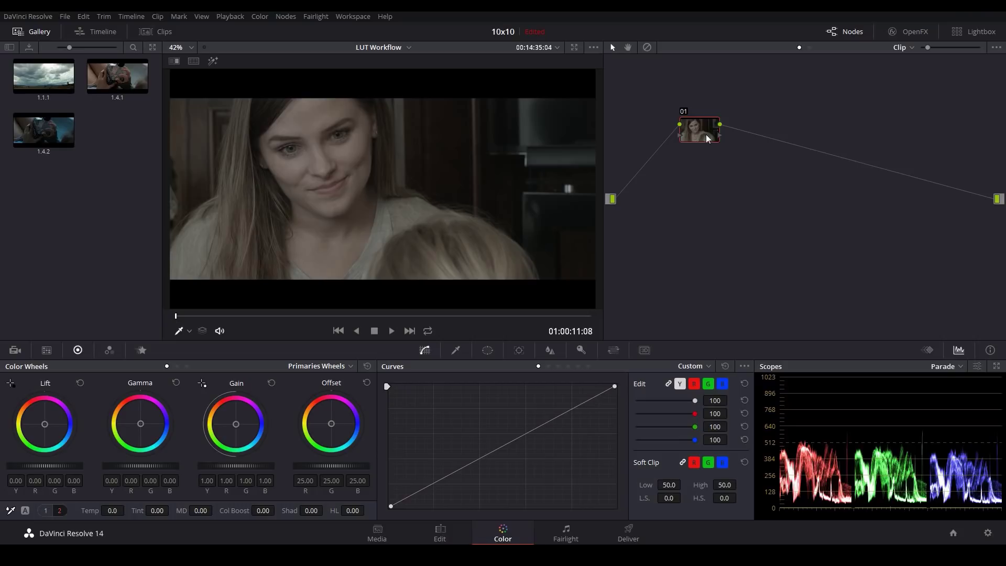
Step: Add serial node 02 after node 01 and place it at the end near the output
left_click_drag(706, 134, 700, 136)
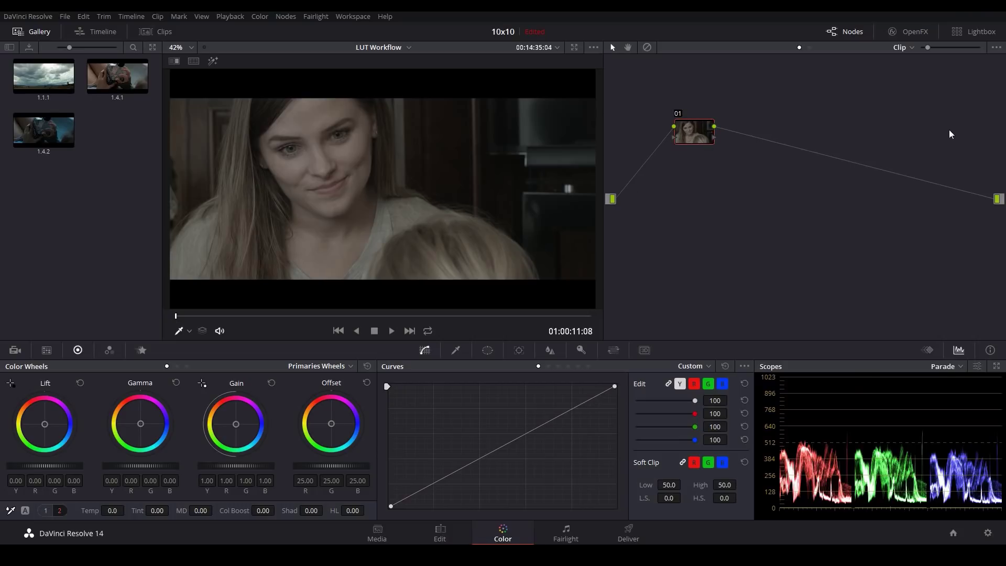
left_click_drag(694, 139, 687, 142)
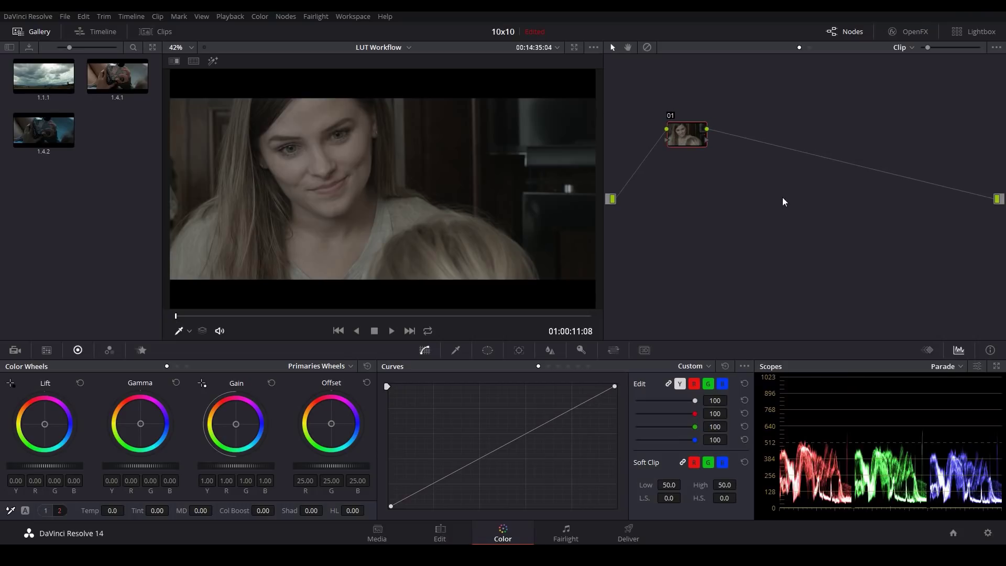
key("alt+s")
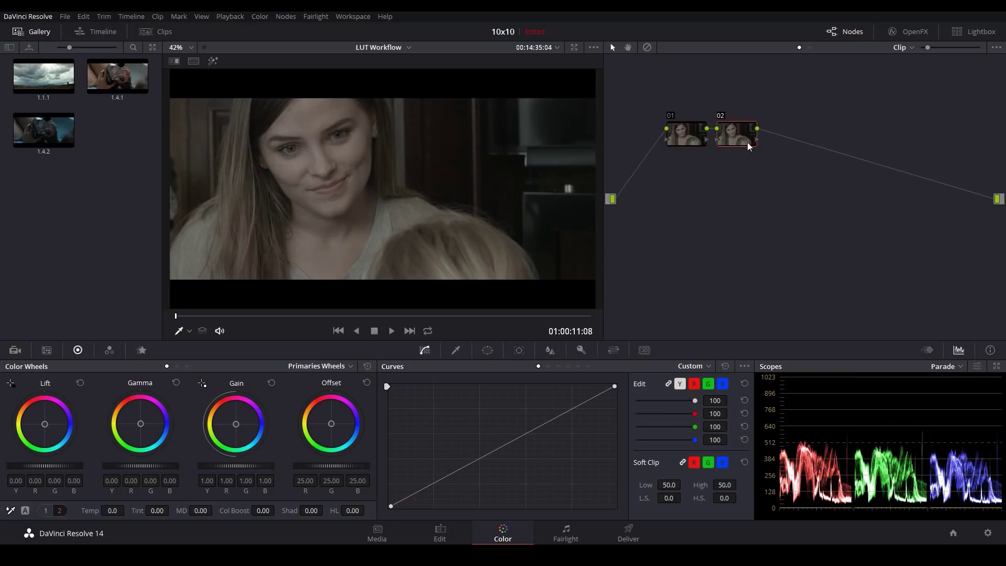
left_click_drag(744, 140, 921, 145)
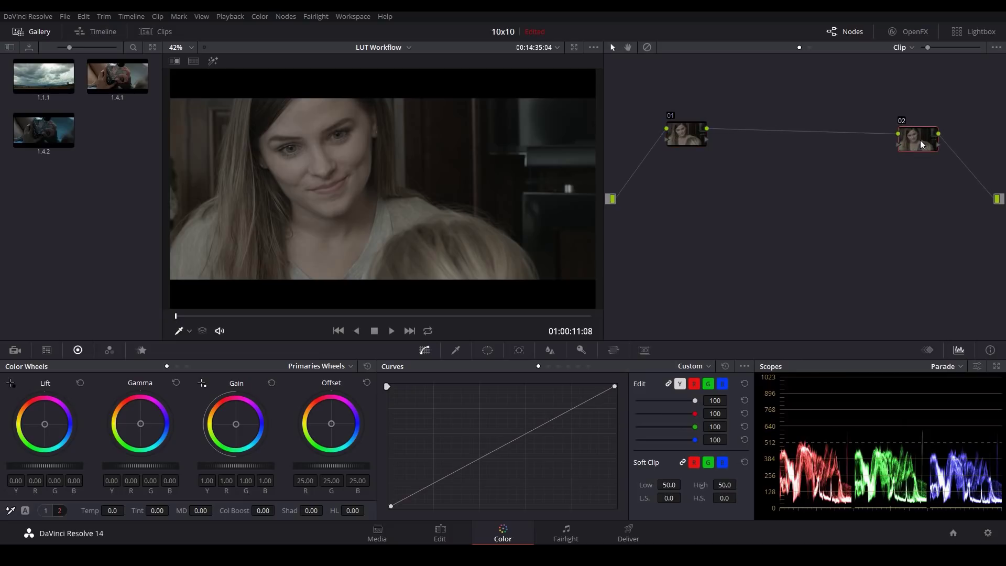
Step: Apply the Blackmagic Cinema Camera Film to Rec709 LUT to node 02, then select node 01
right_click(922, 144)
mouse_move(949, 257)
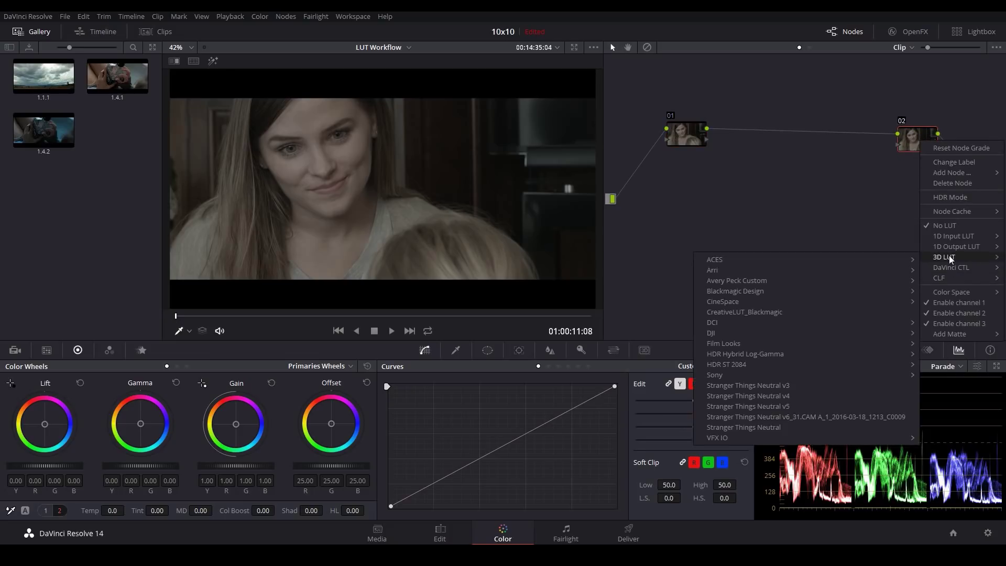
mouse_move(766, 292)
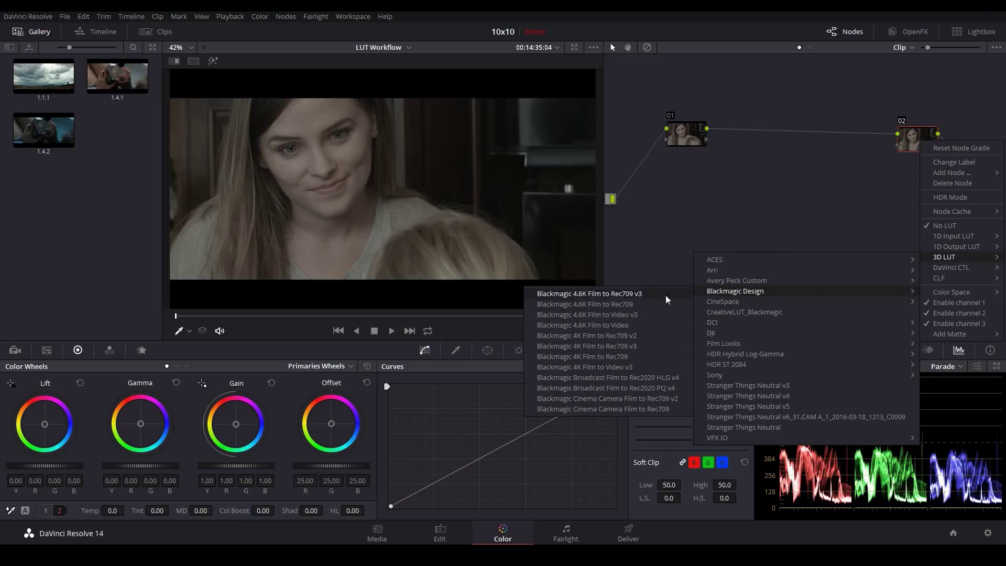
left_click(640, 410)
mouse_move(678, 136)
left_mouse_down()
mouse_move(665, 147)
mouse_move(680, 143)
left_mouse_up()
left_click(664, 148)
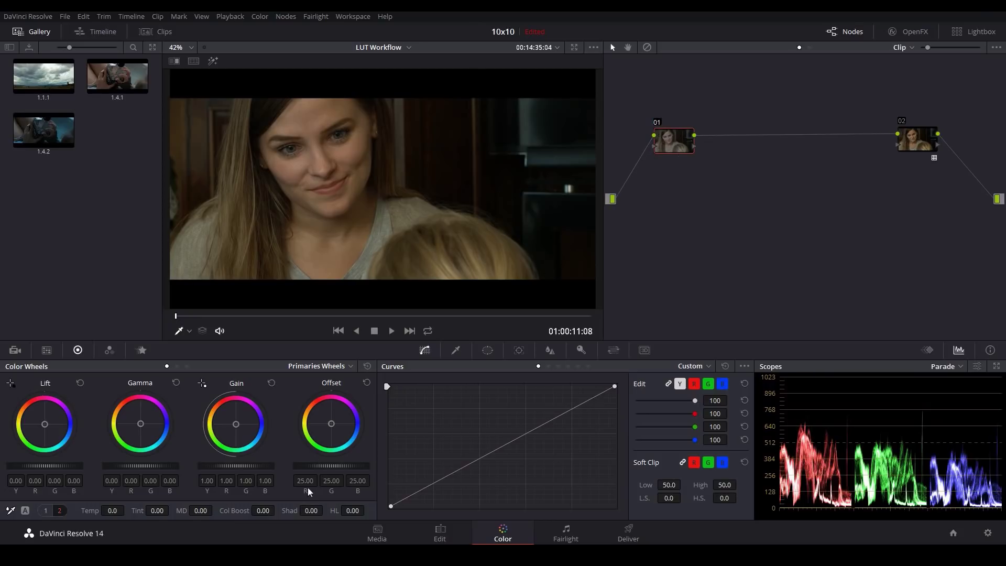
Step: Lift node 01's gain to 1.12, then add node 03 with Temp -320 and Tint about 16
left_click_drag(222, 465, 241, 465)
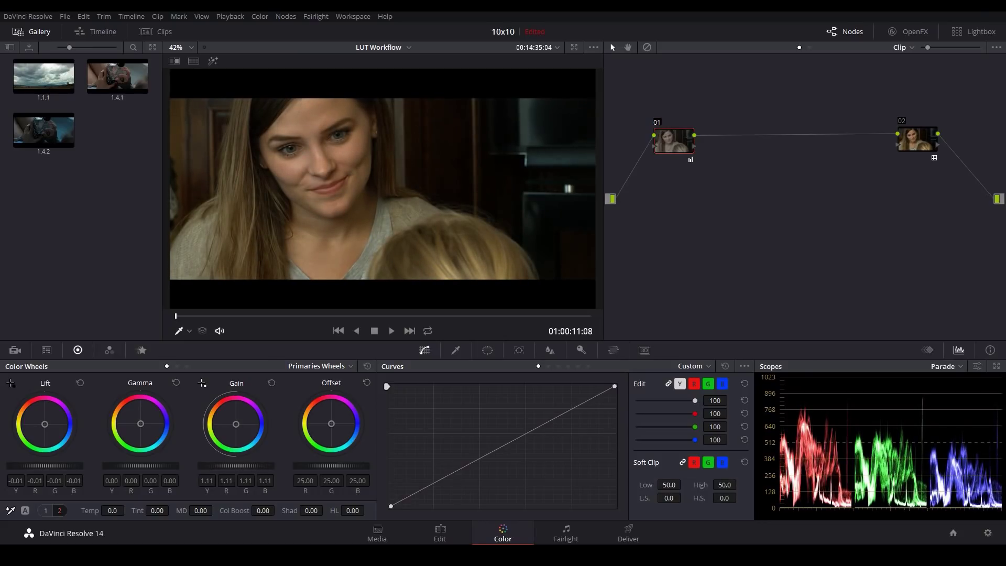
key("alt+s")
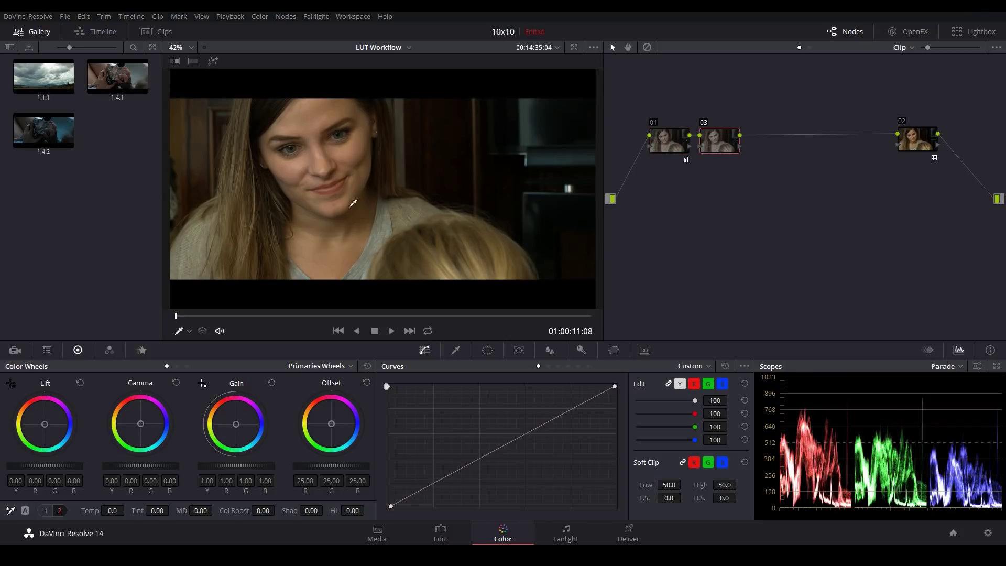
left_click(119, 509)
type("-360")
key("Return")
scroll(128, 511, "up", 4)
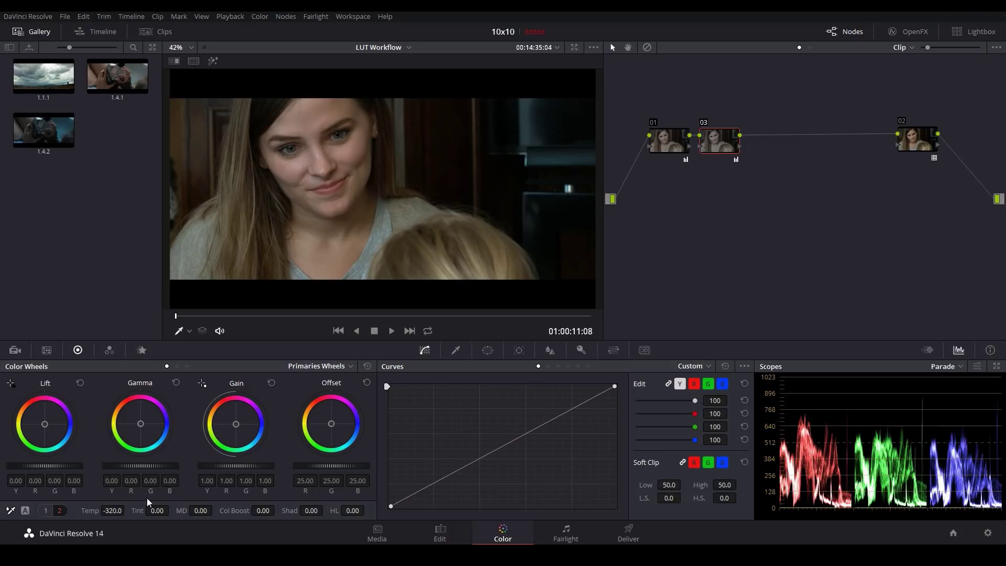
mouse_move(158, 511)
left_mouse_down()
mouse_move(171, 510)
mouse_move(155, 510)
left_mouse_up()
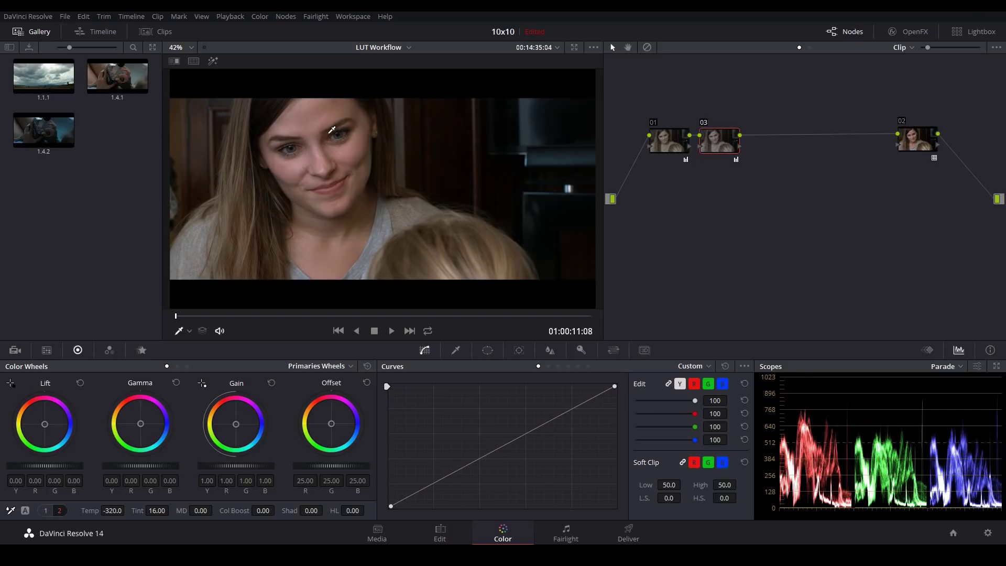
key("alt+s")
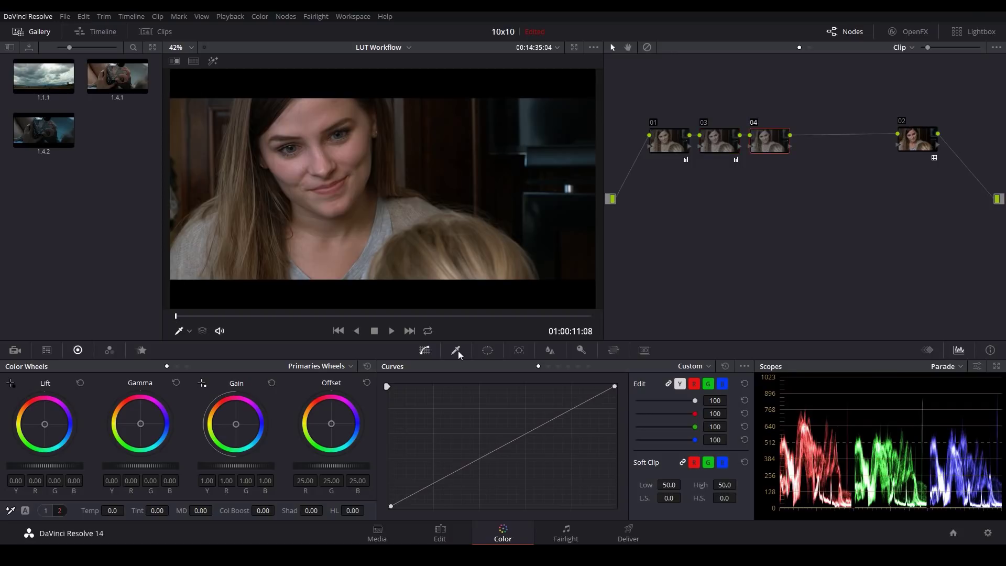
Step: Key the woman's skin tones on node 04 with the Qualifier, sampling the forehead and face repeatedly
left_click(456, 351)
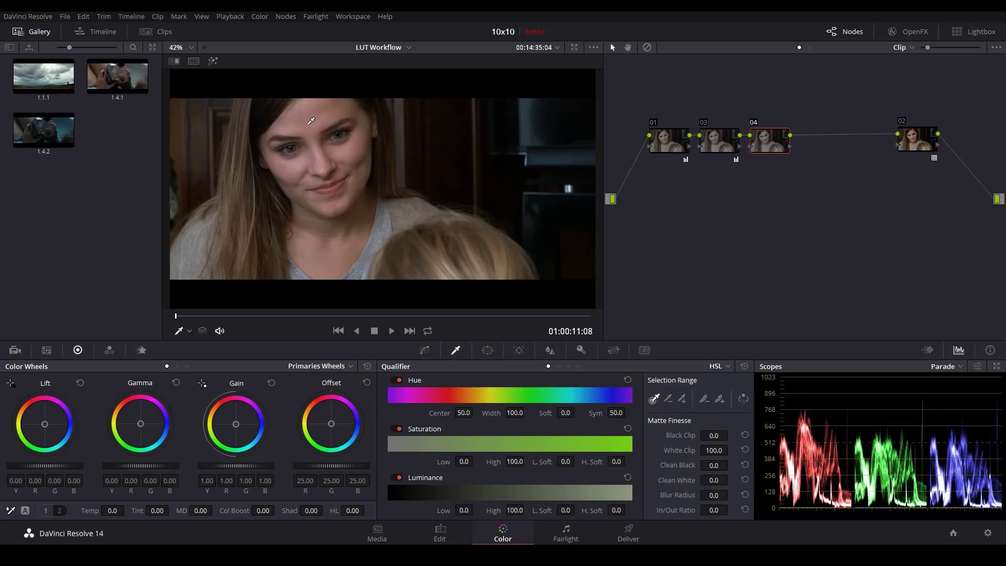
left_click(305, 128)
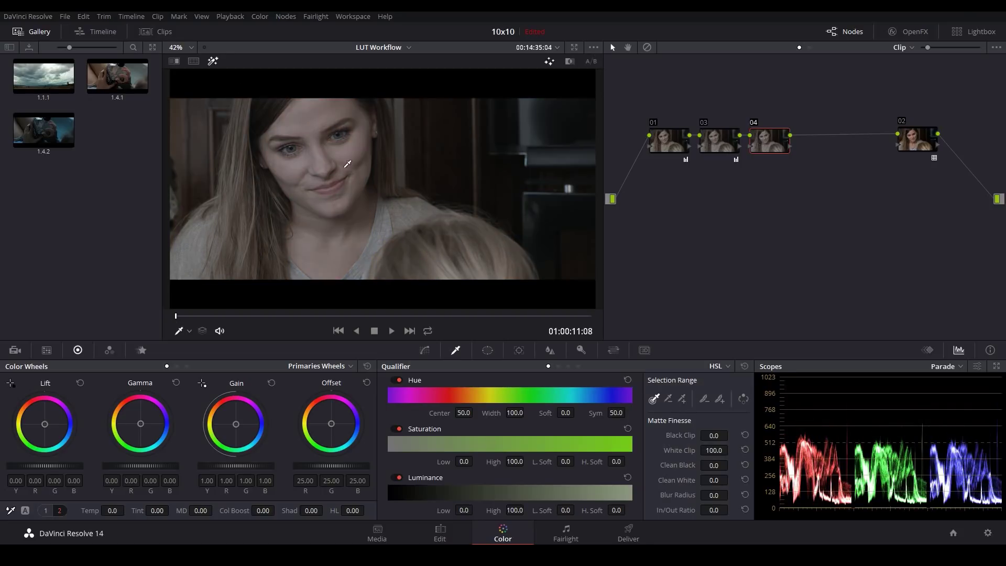
left_click(316, 118)
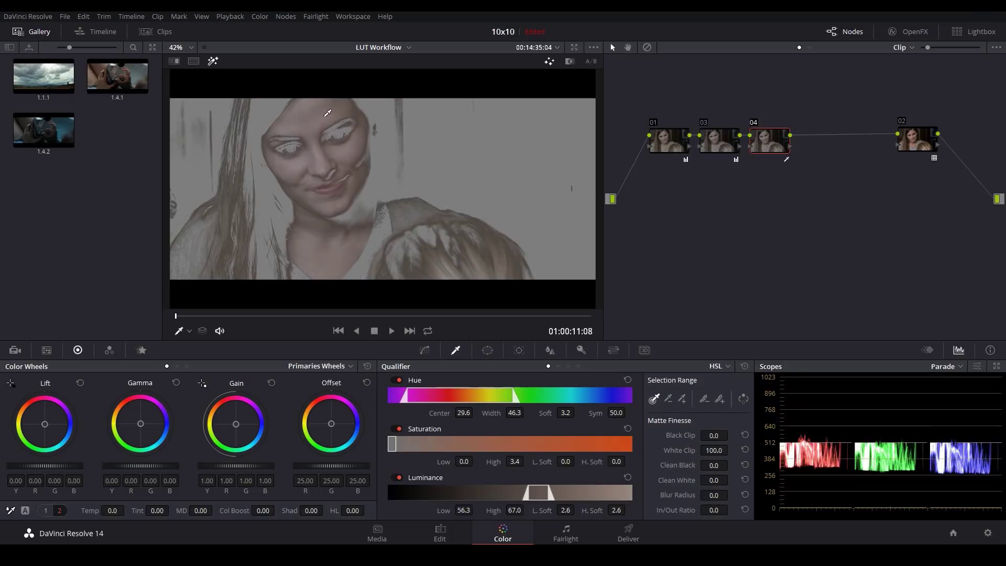
left_click(319, 157)
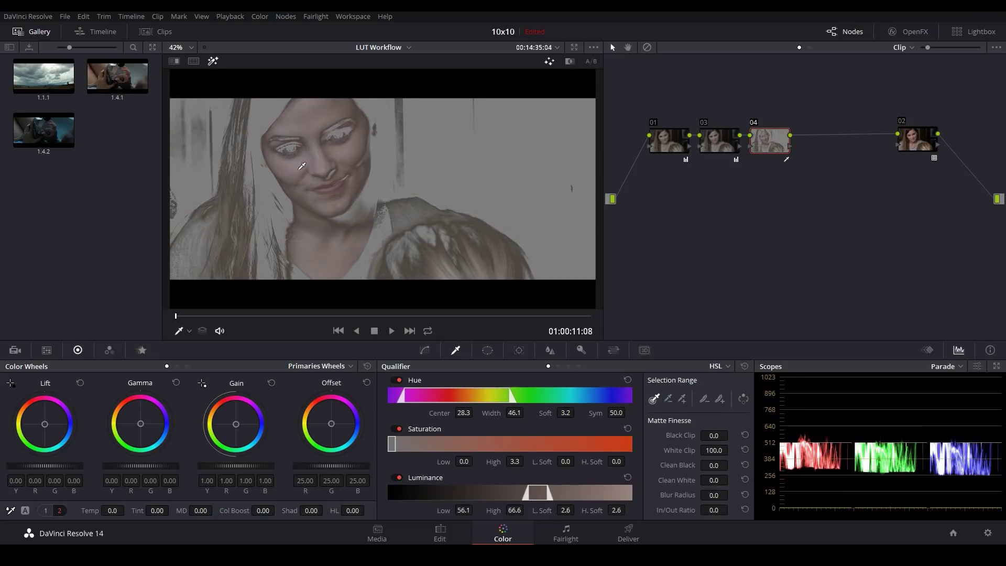
left_click_drag(360, 152, 354, 140)
left_click(323, 171)
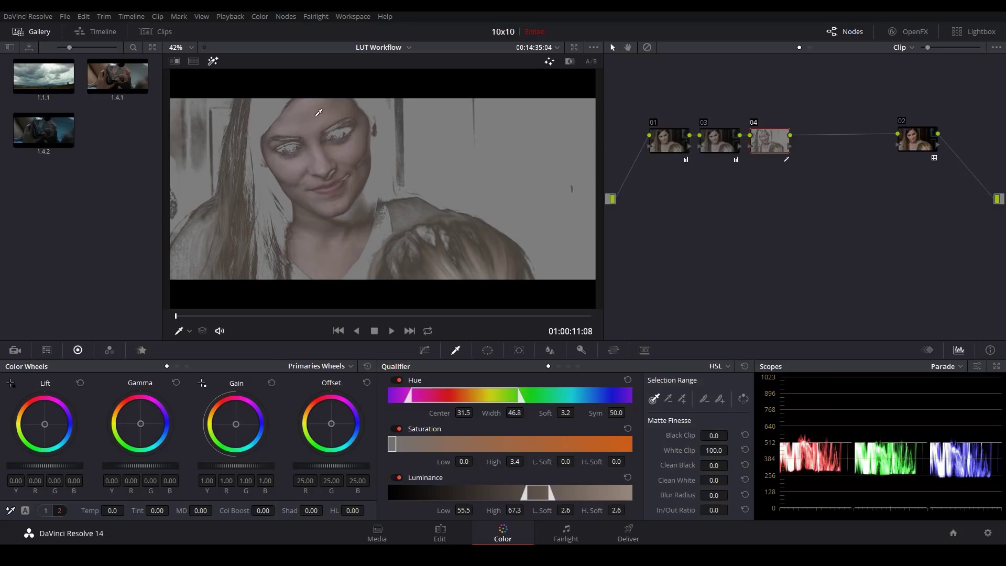
left_click(318, 114)
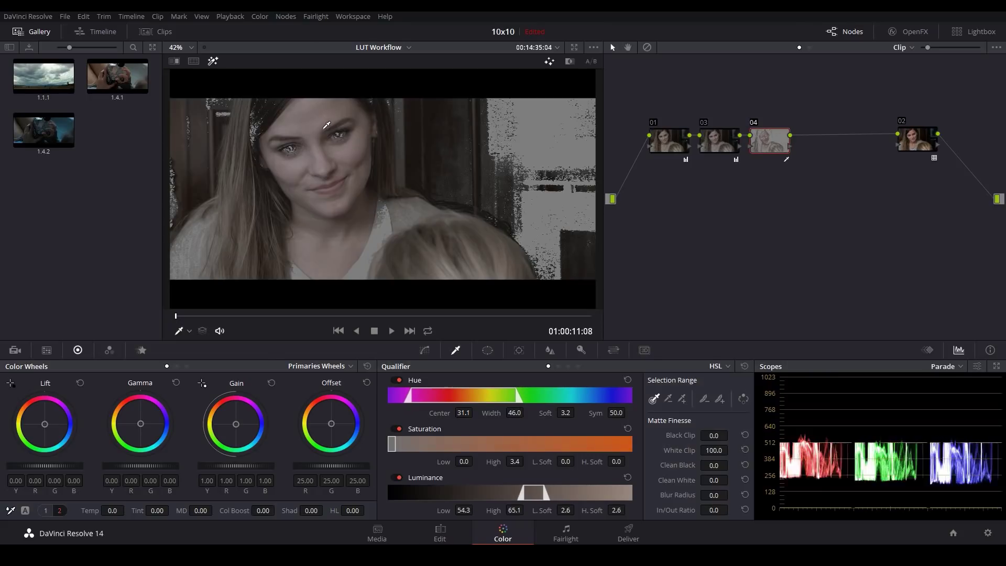
left_click(321, 131)
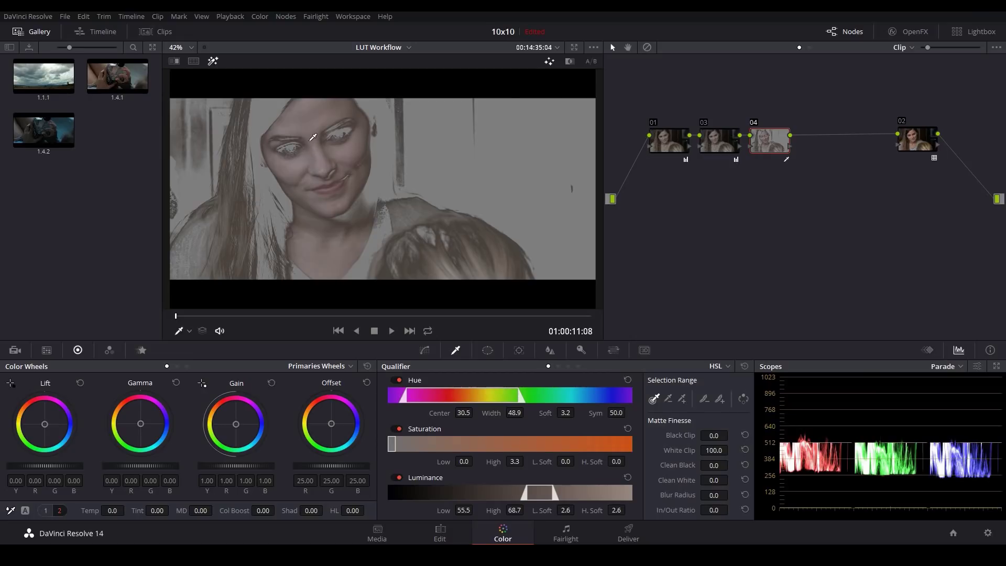
left_click(313, 137)
Step: Try a warm gain push on the keyed skin, undo it, and nudge the output node right
left_click_drag(235, 424, 235, 420)
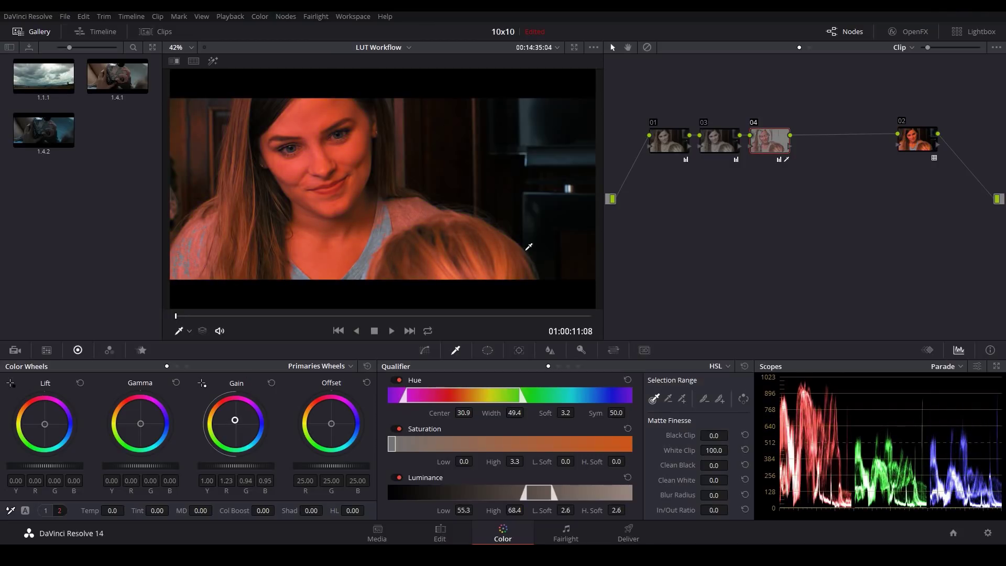
key("ctrl+z")
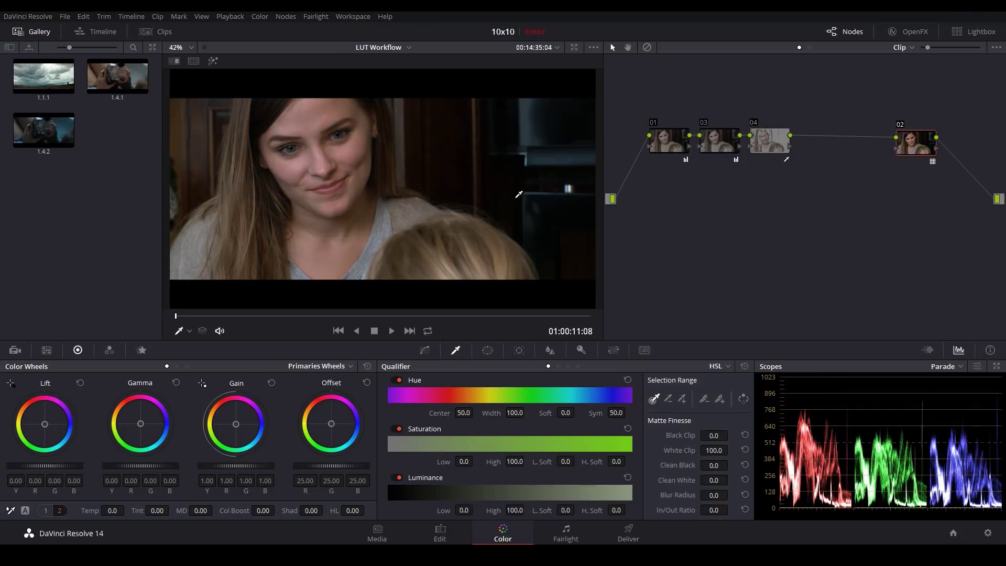
left_click_drag(917, 149, 921, 147)
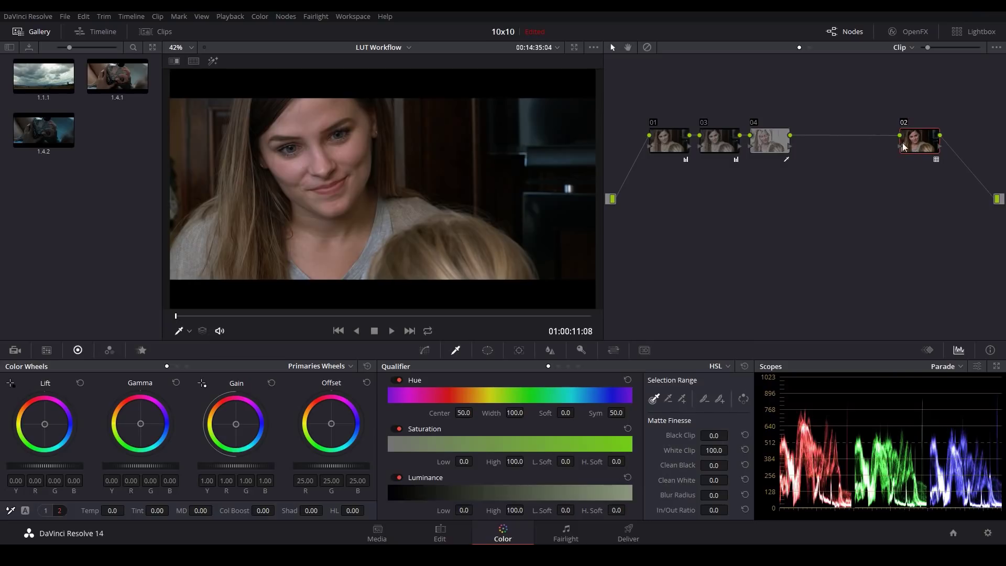
left_click_drag(923, 150, 925, 150)
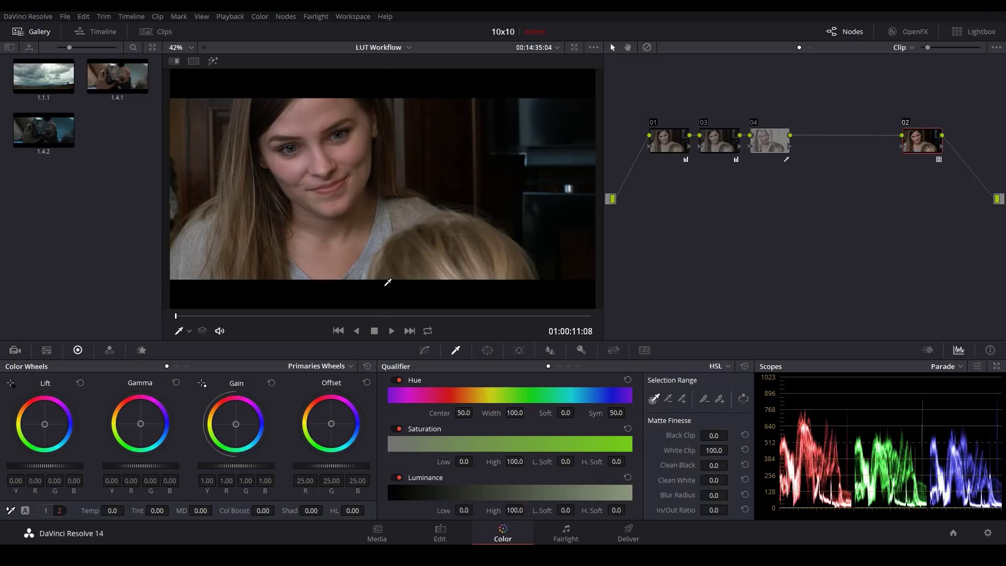
Step: Glance at the Hue vs Hue curves, return to the Qualifier, and marquee-select nodes 01, 03 and 04
left_click(424, 350)
left_click(549, 366)
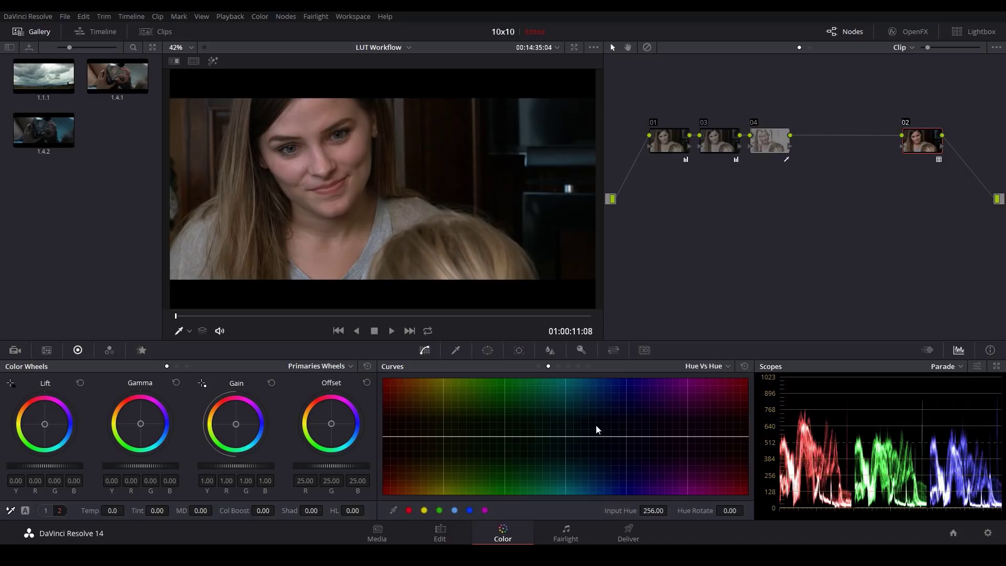
left_click(456, 350)
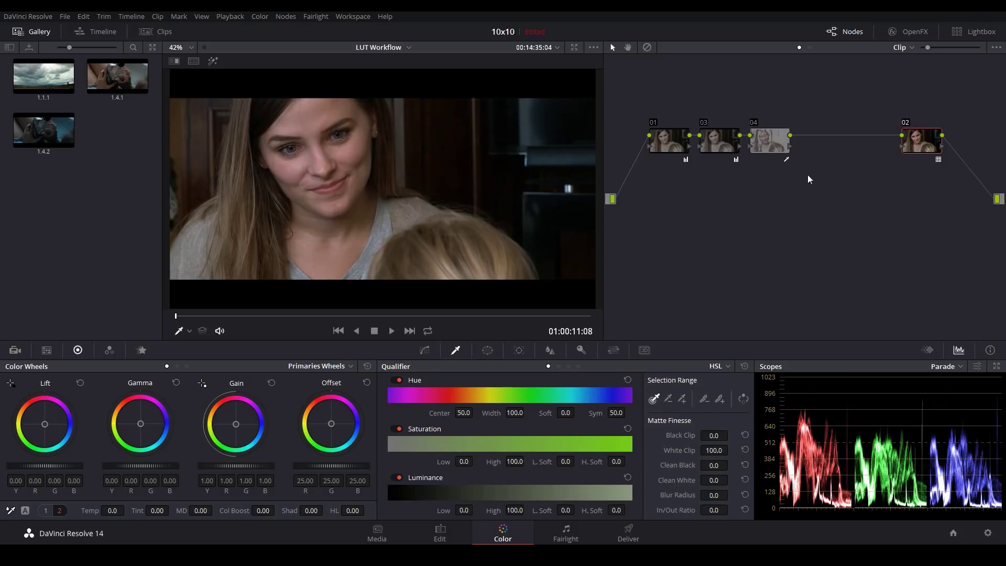
left_click_drag(633, 101, 813, 145)
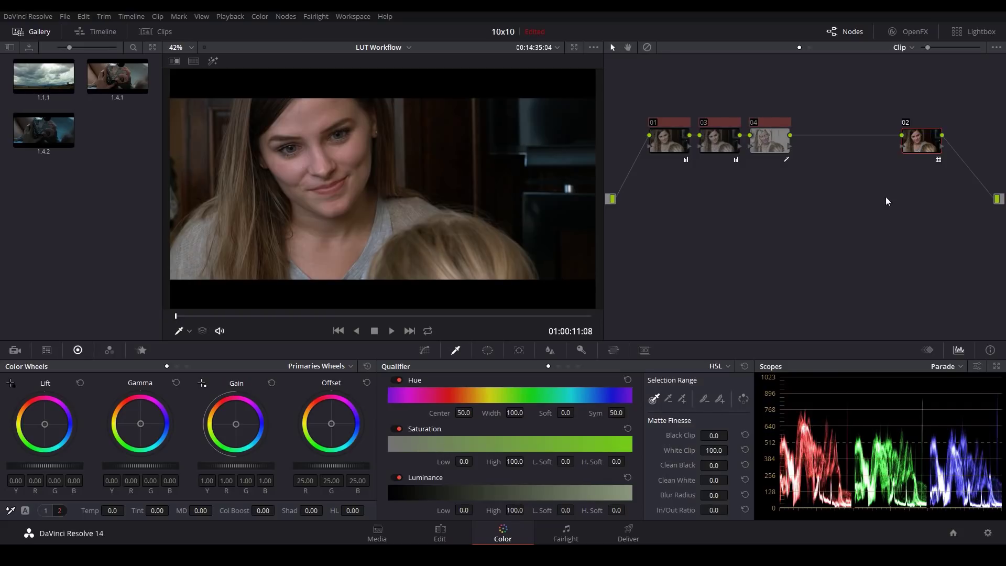
left_click(767, 210)
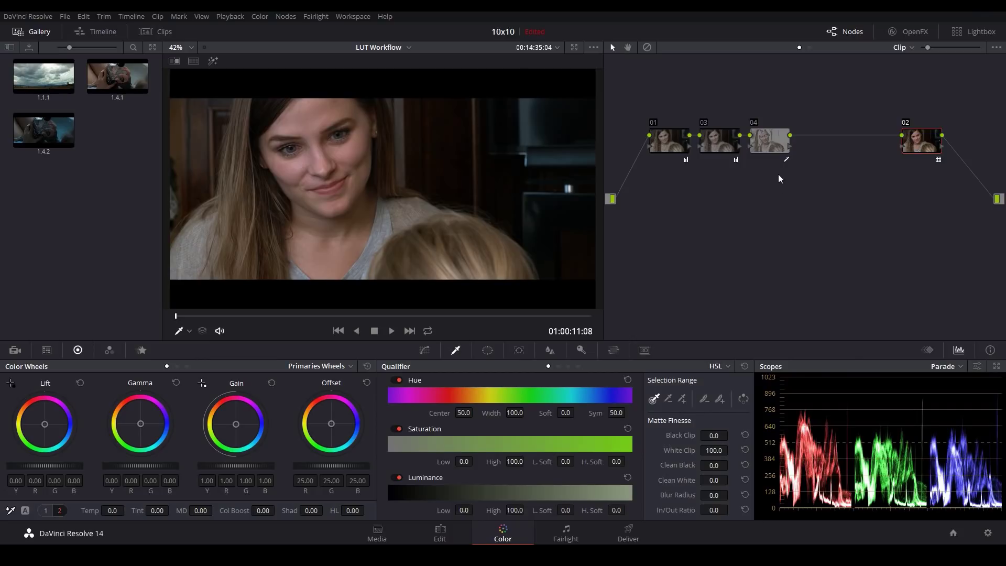
left_click_drag(700, 132, 799, 183)
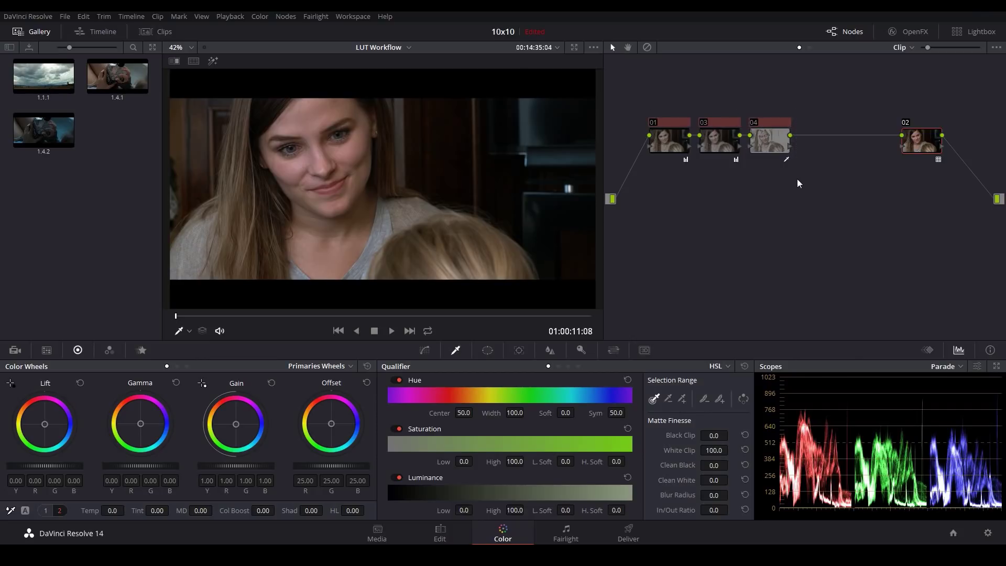
Step: Delete the three correction nodes, reposition the remaining output node, and insert node 02 before it
key("Delete")
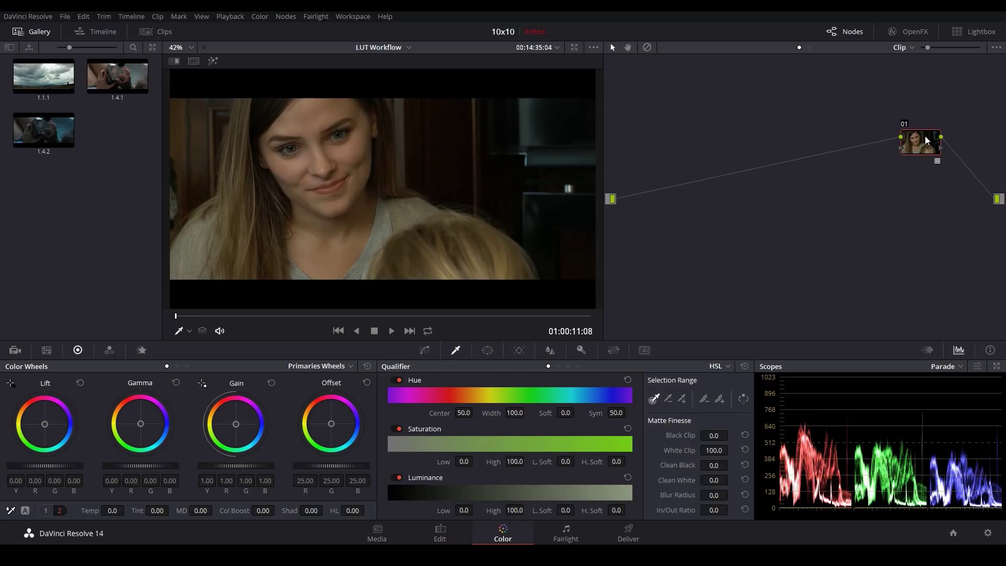
left_click_drag(915, 138, 656, 143)
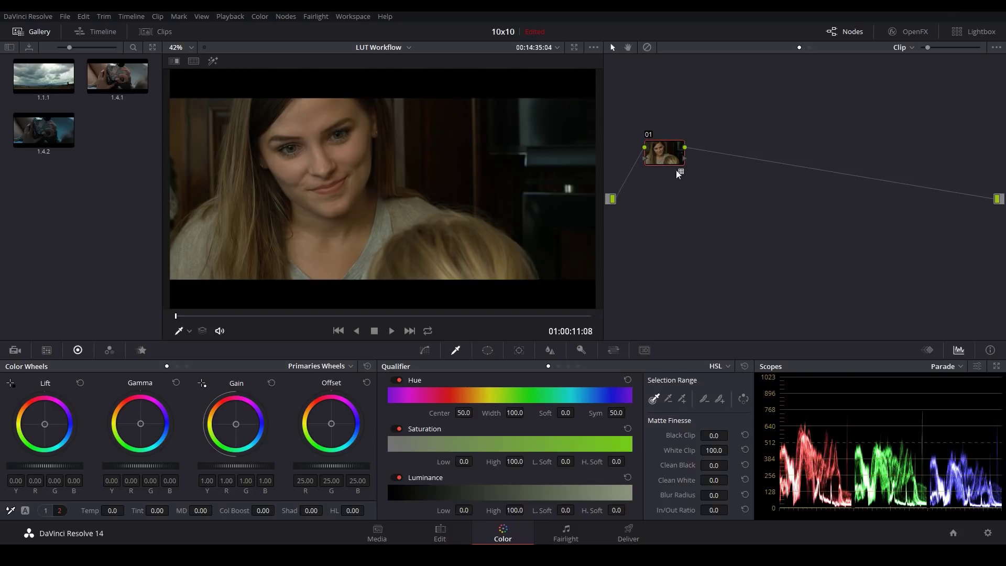
left_click_drag(662, 153, 702, 151)
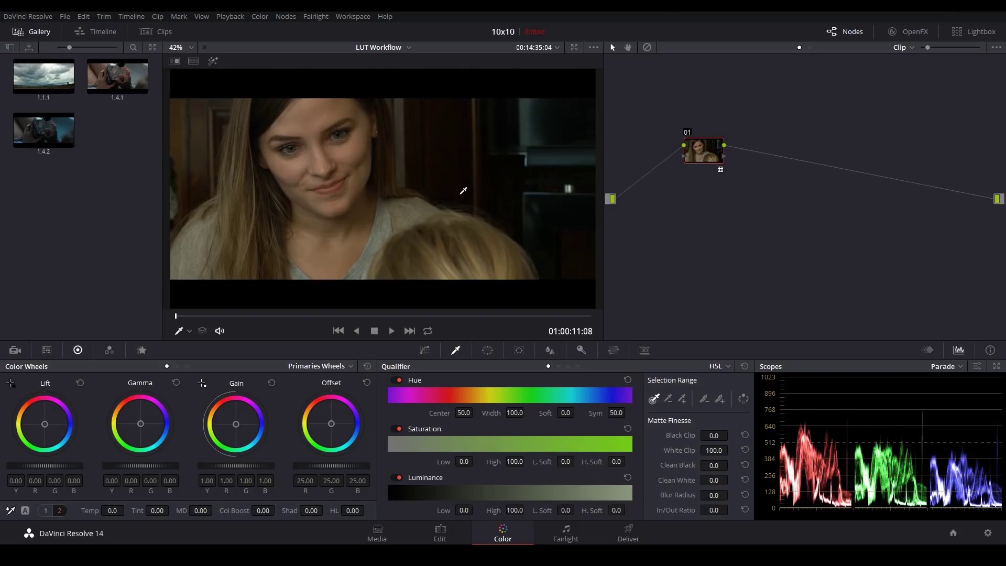
key("shift+s")
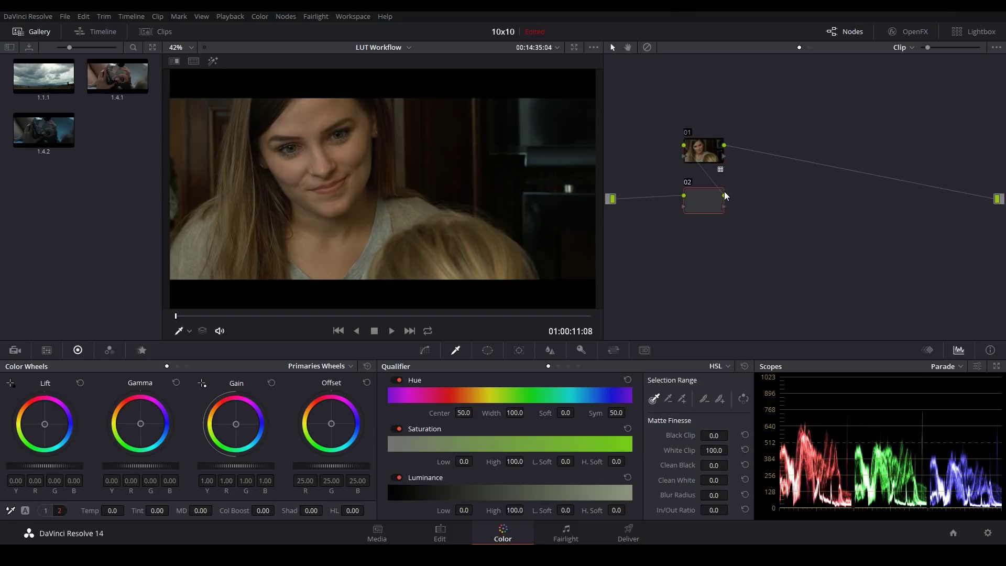
left_click_drag(712, 203, 665, 156)
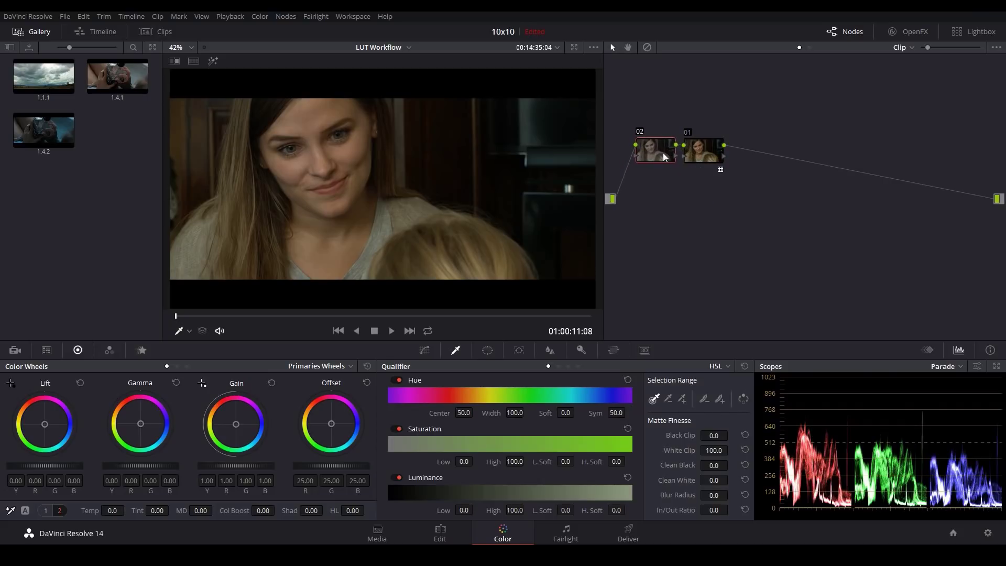
left_click(702, 152)
Step: Add node 03 and raise its gain to 1.11 while lowering the shadows very slightly
key("alt+s")
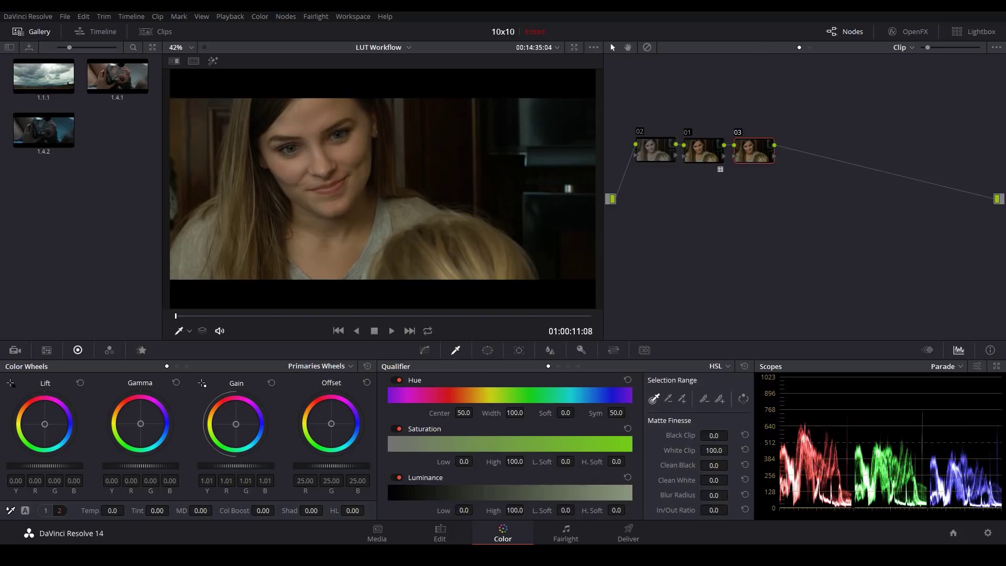
left_click_drag(236, 466, 262, 465)
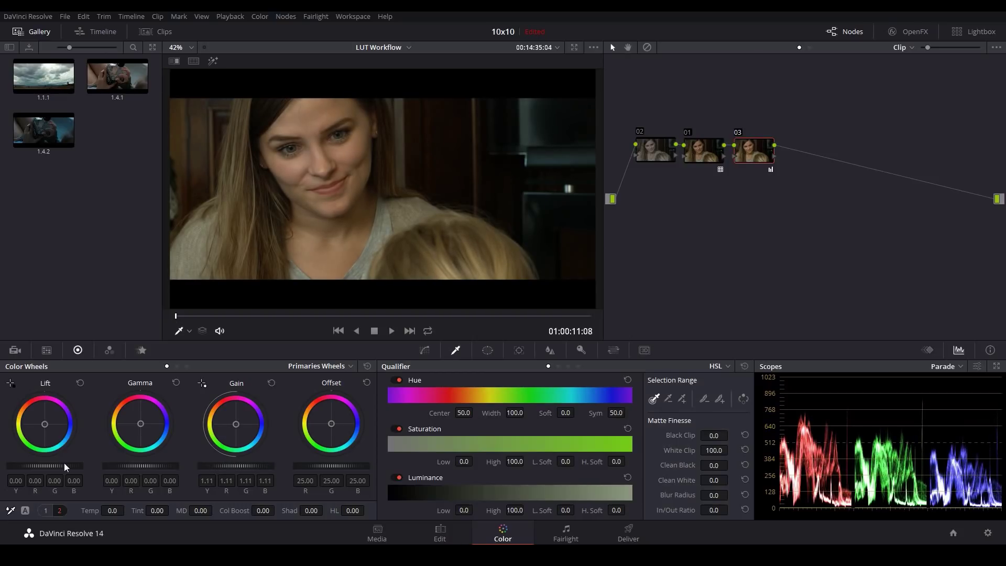
left_click_drag(65, 466, 58, 466)
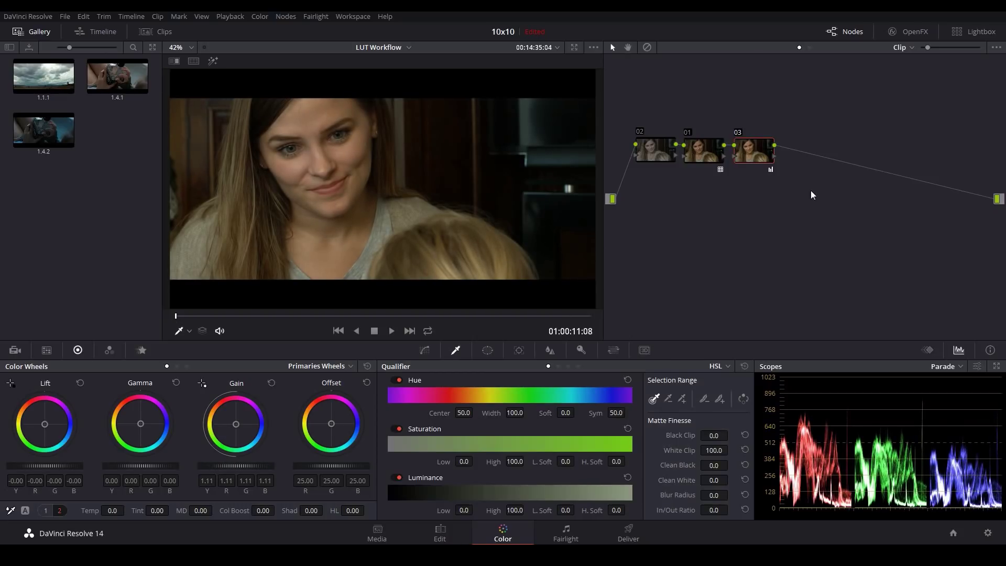
Step: Add node 04 with Temp -890 and Tint 50, followed by a new node 05
key("alt+s")
left_click_drag(112, 510, 89, 511)
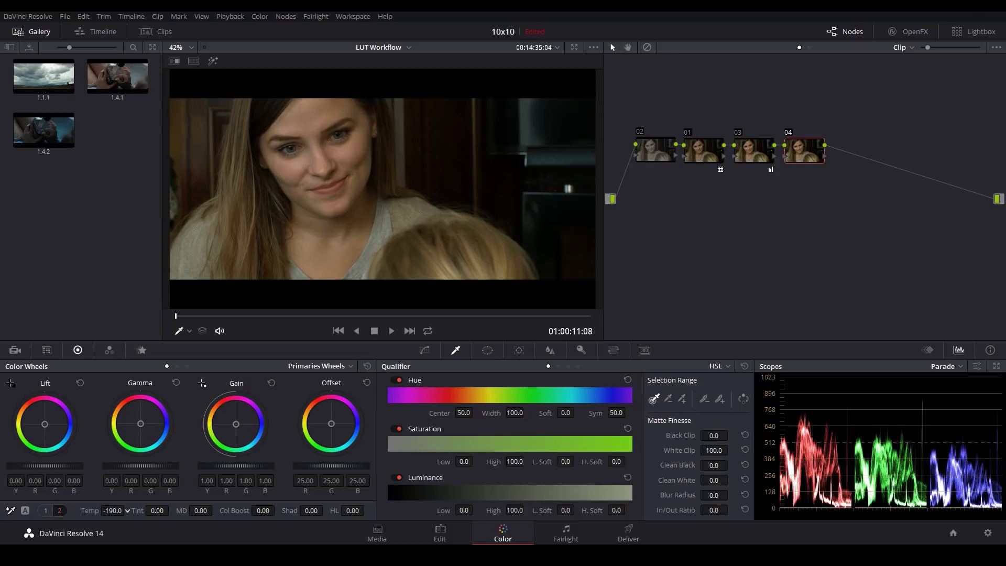
left_click_drag(157, 511, 171, 509)
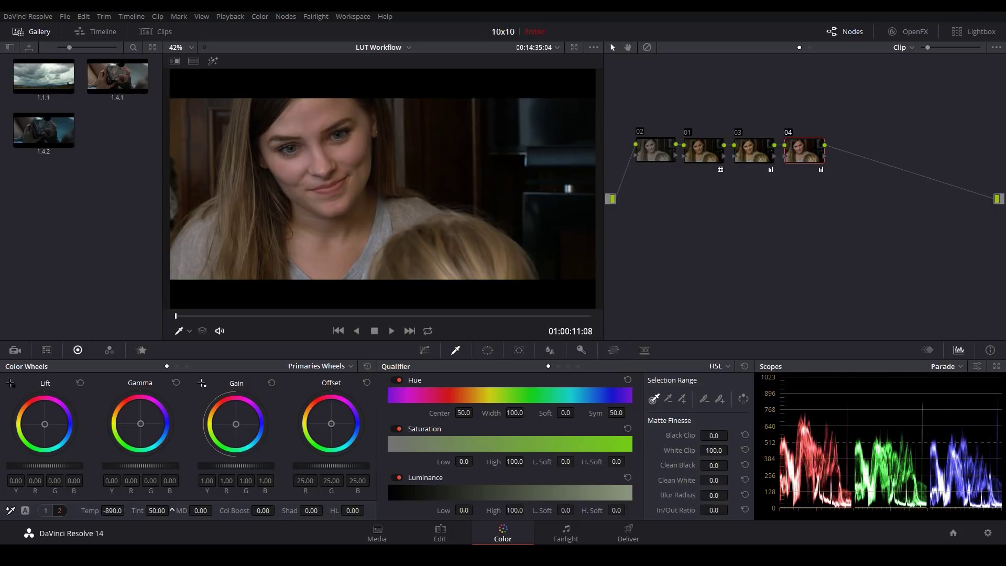
key("alt+s")
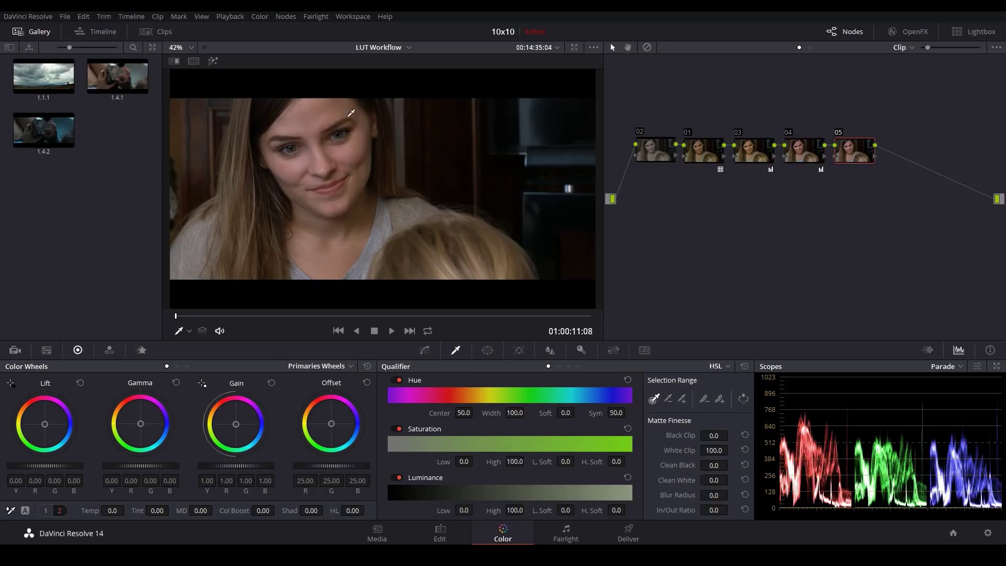
Step: Key node 05's facial skin: hue center 31.0, width 11.5, soft 9.0, luminance 56.9–70.8
key("shift+h")
left_click(314, 119)
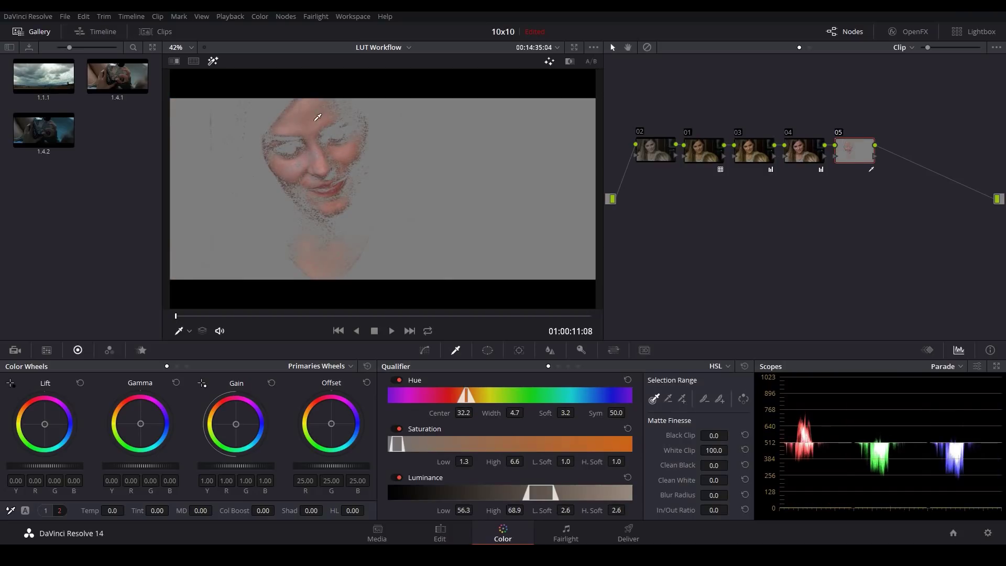
left_click(330, 156)
left_click_drag(318, 119, 318, 155)
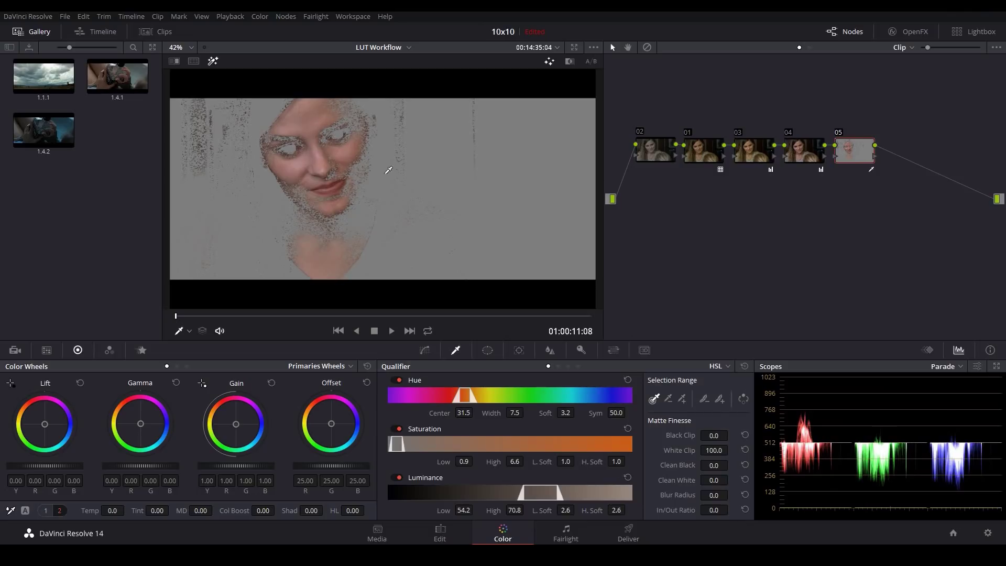
left_click_drag(566, 413, 516, 413)
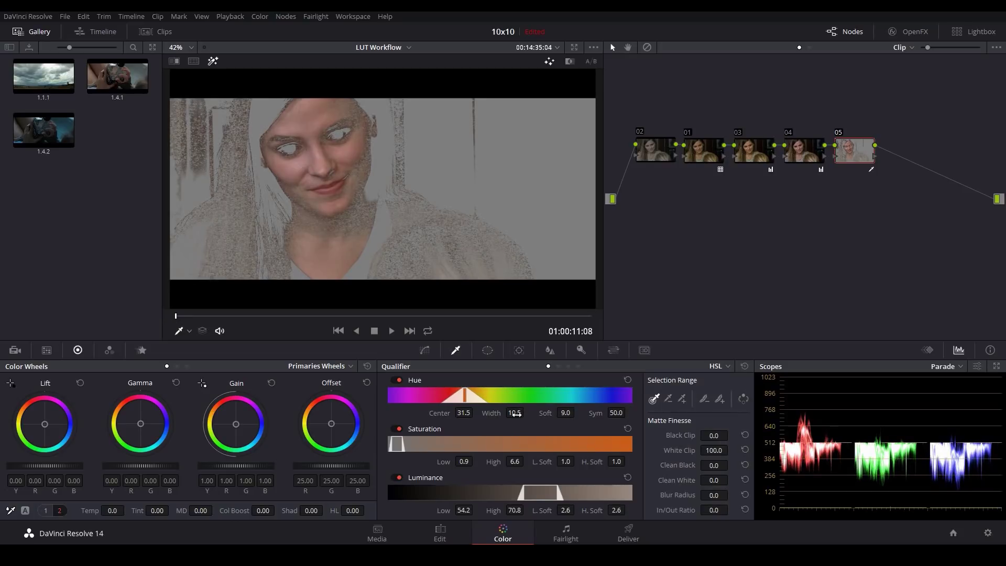
left_click(449, 207)
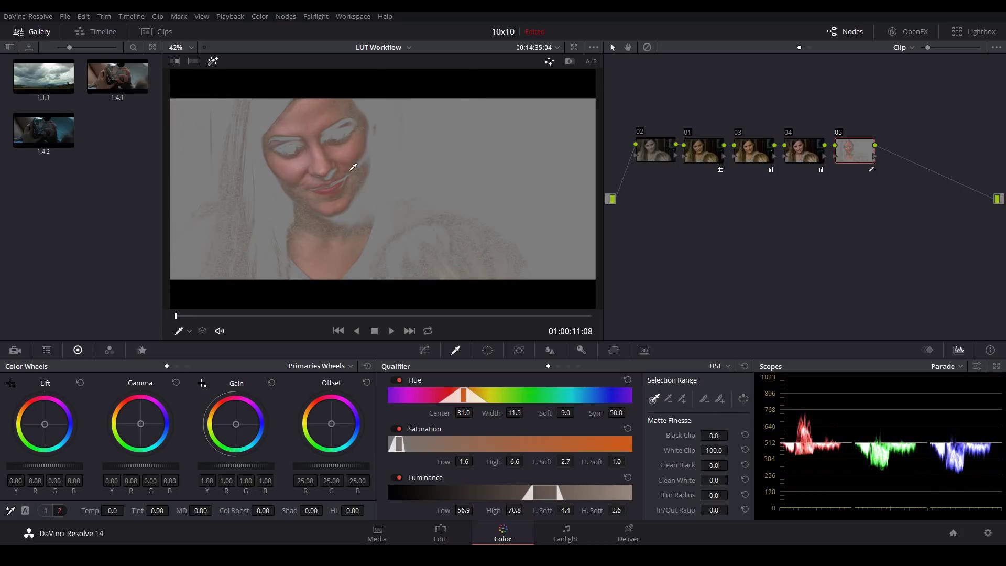
key("shift+h")
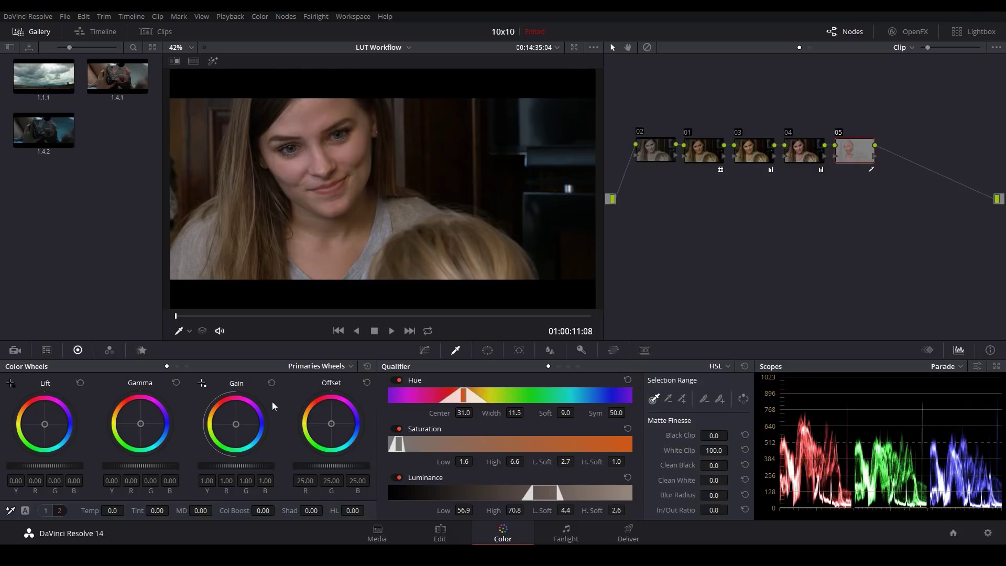
Step: Tone the skin key with gain R 0.97, G 1.01, B 0.97 and saturation 43.20
mouse_move(237, 430)
left_mouse_down()
mouse_move(258, 415)
mouse_move(254, 429)
left_mouse_up()
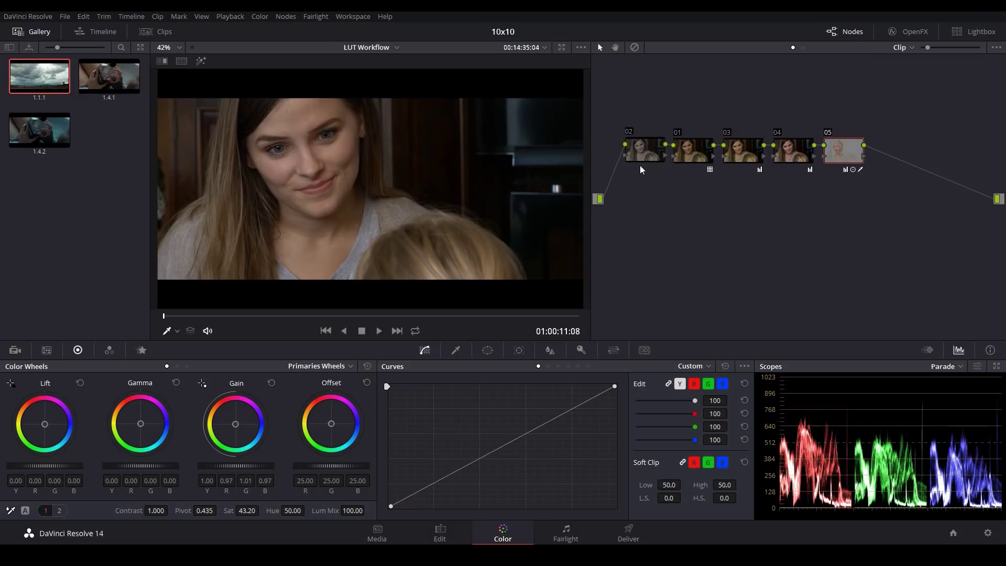
Step: Nudge node 02 slightly downward in the node tree
left_click_drag(646, 155, 644, 161)
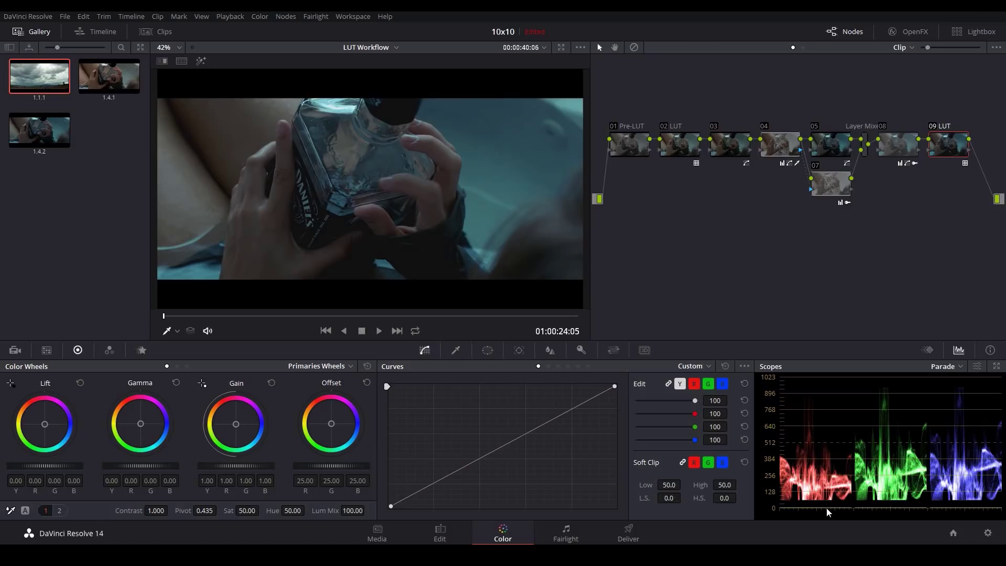
key("ctrl+d")
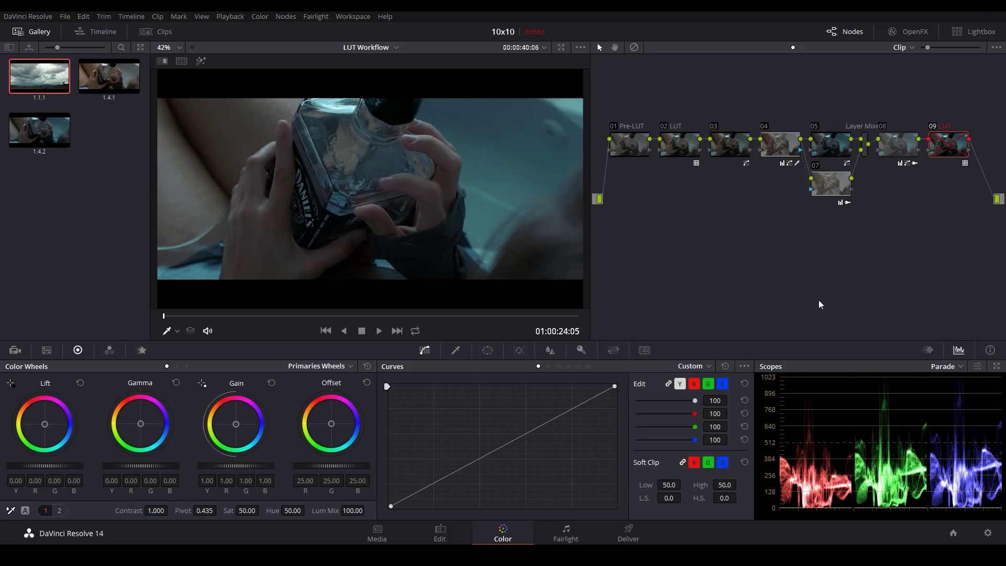
key("ctrl+d")
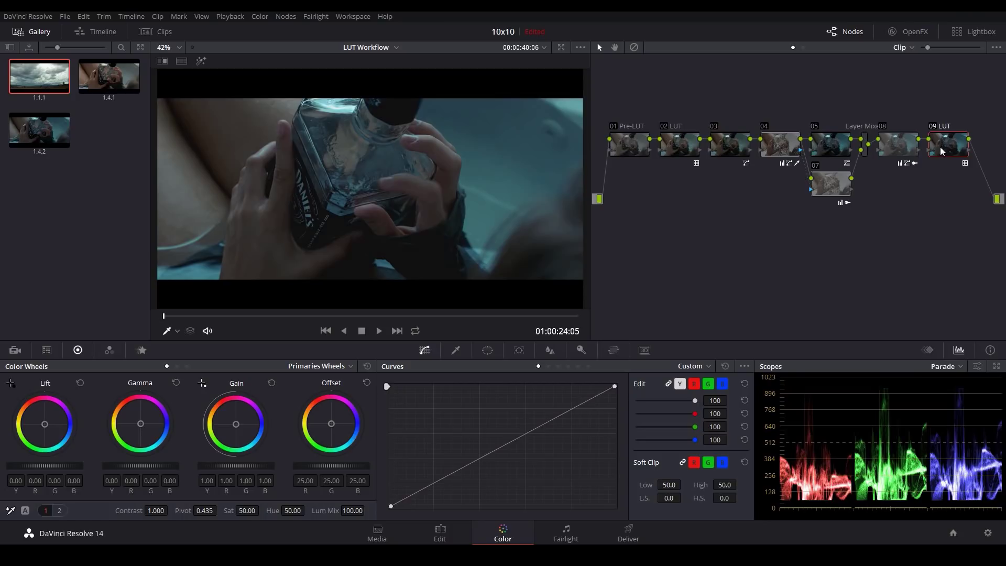
key("alt+o")
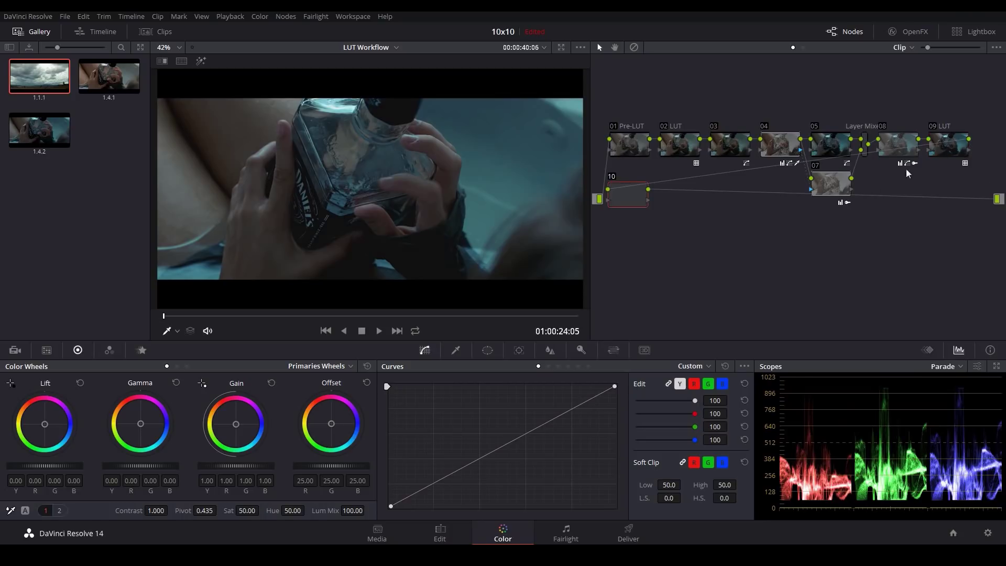
left_click_drag(656, 207, 686, 216)
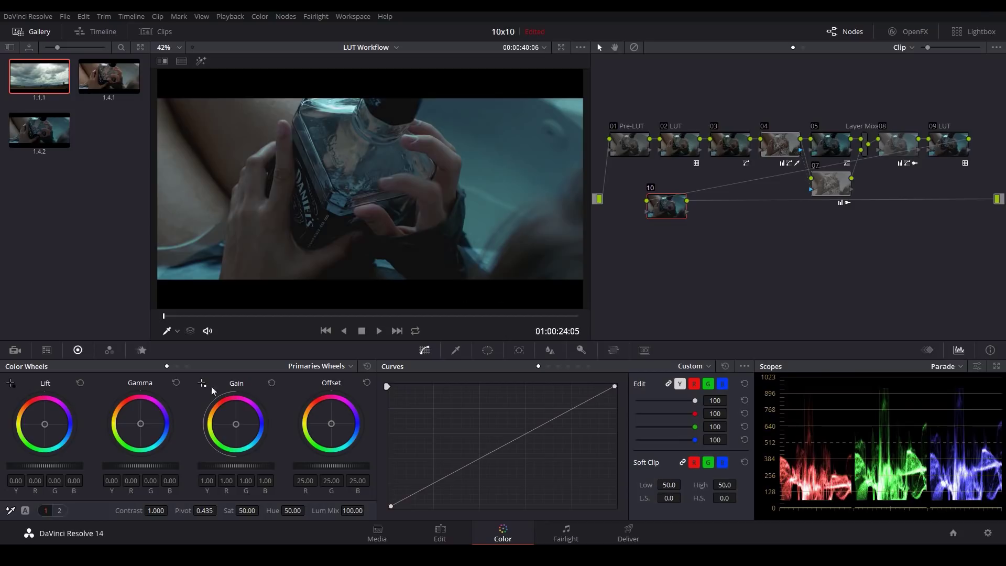
left_click_drag(46, 467, 41, 467)
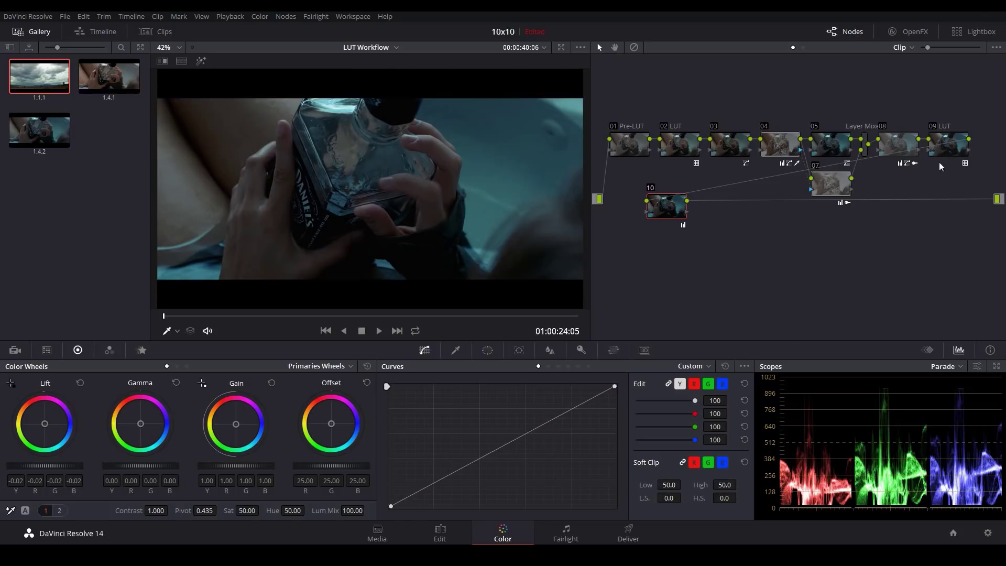
key("Delete")
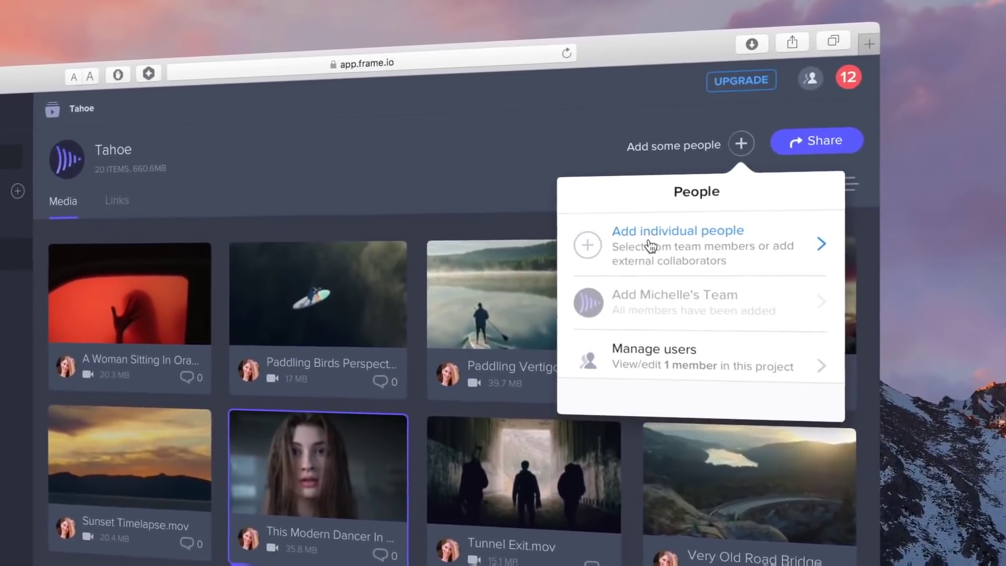
Step: Add an external collaborator to the Tahoe project by name
left_click(650, 250)
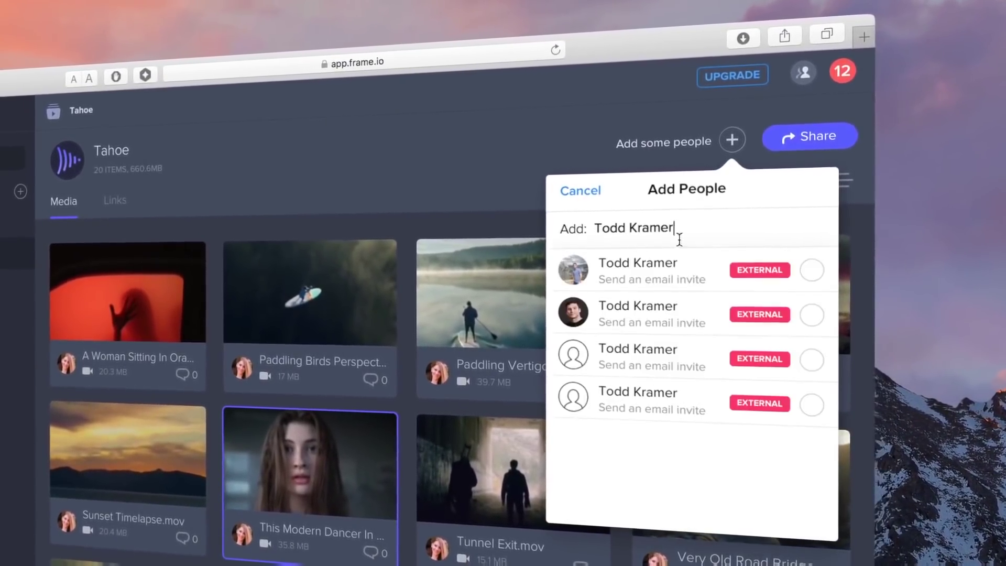
left_click(787, 268)
type("Niesje")
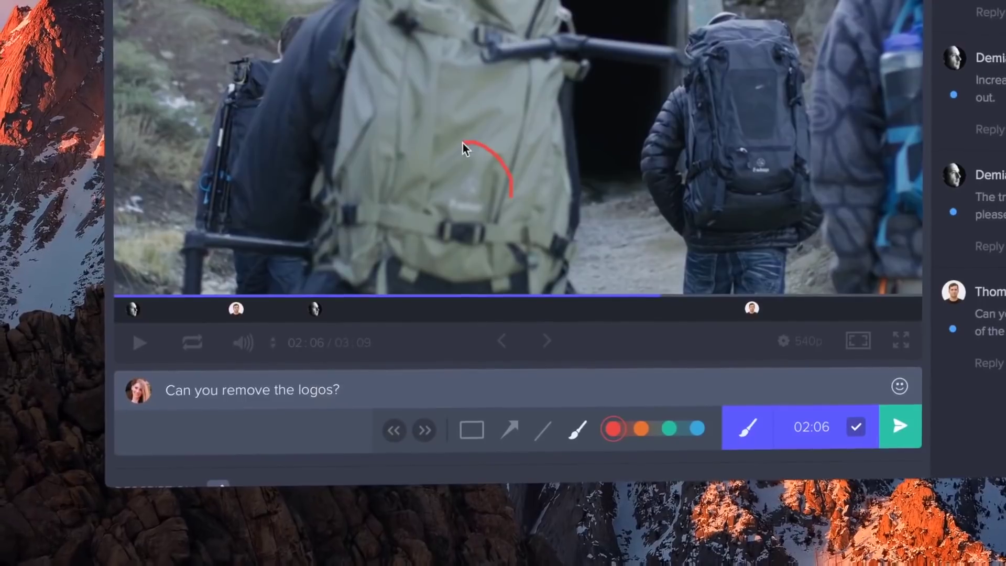
Step: Circle the backpack logo and post 'Beautiful Landscape. The vertigo effect is awesome too!'
left_click_drag(462, 148, 485, 254)
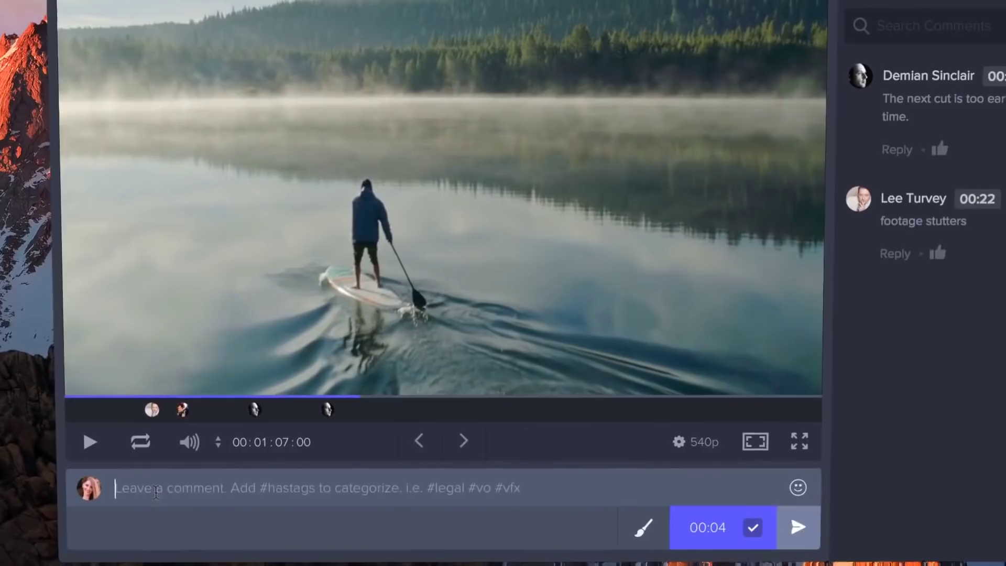
type("Beautiful Landscape. The vertigo effect is awesome too!")
key("Return")
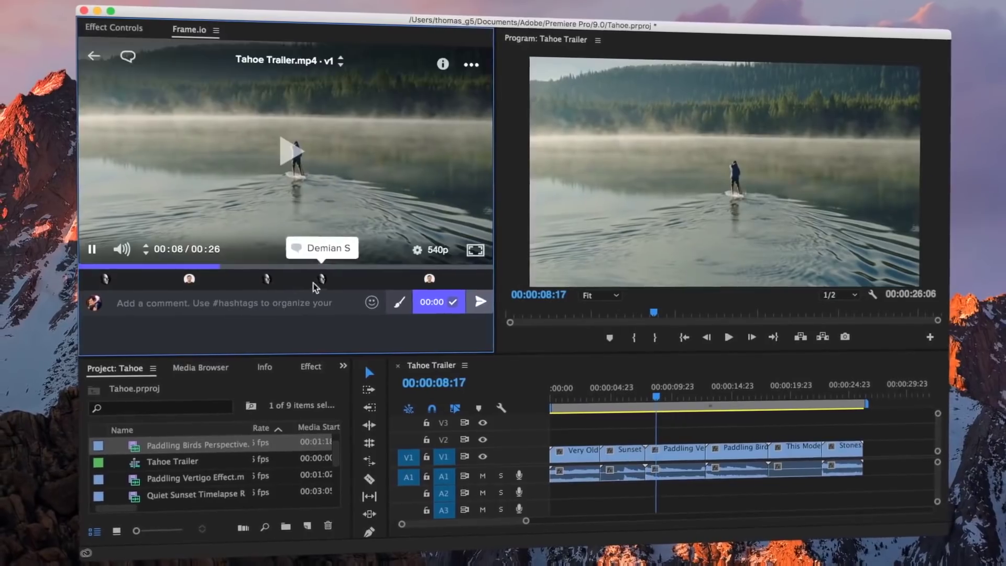
Step: Step through the review comments, ending on the first comment's frame
left_click(315, 286)
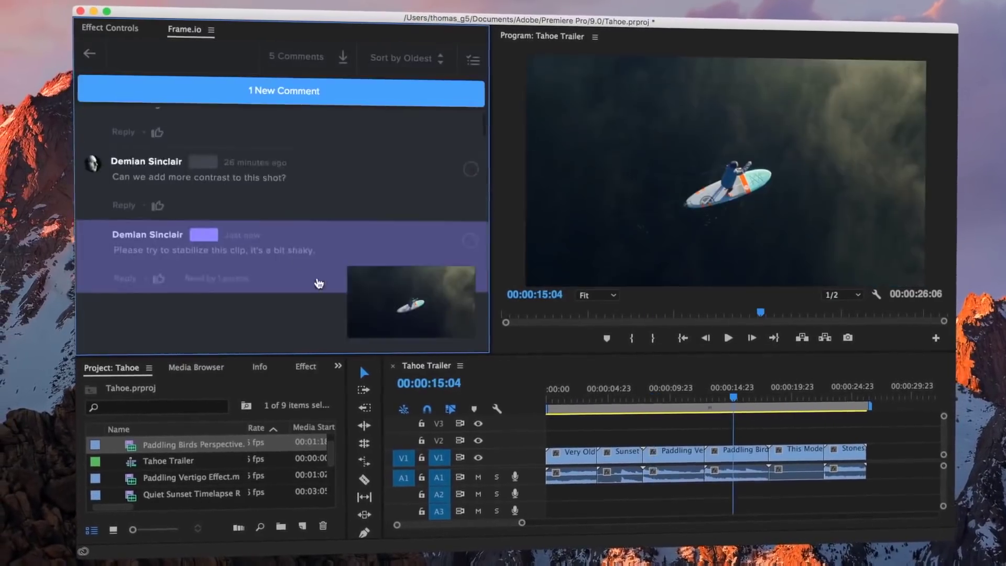
scroll(312, 278, "up", 3)
left_click(305, 207)
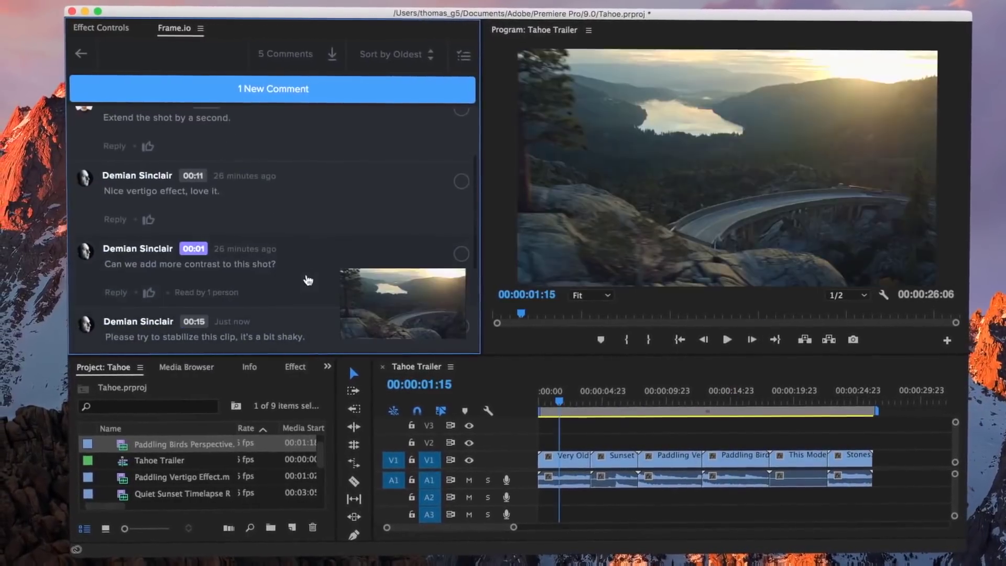
left_click(288, 148)
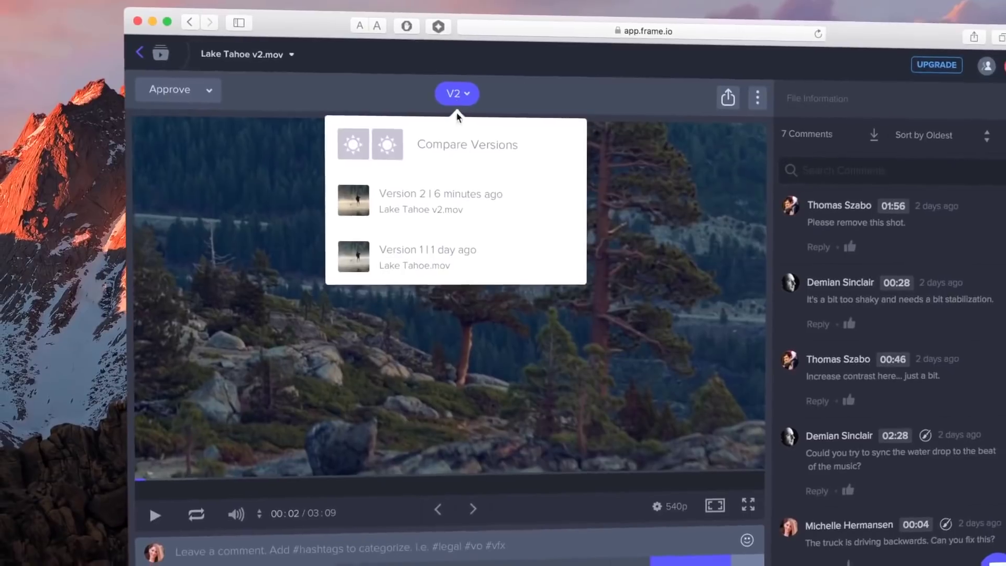
Step: Compare Version 1 and Version 2 of Lake Tahoe v2.mov side by side
left_click(443, 146)
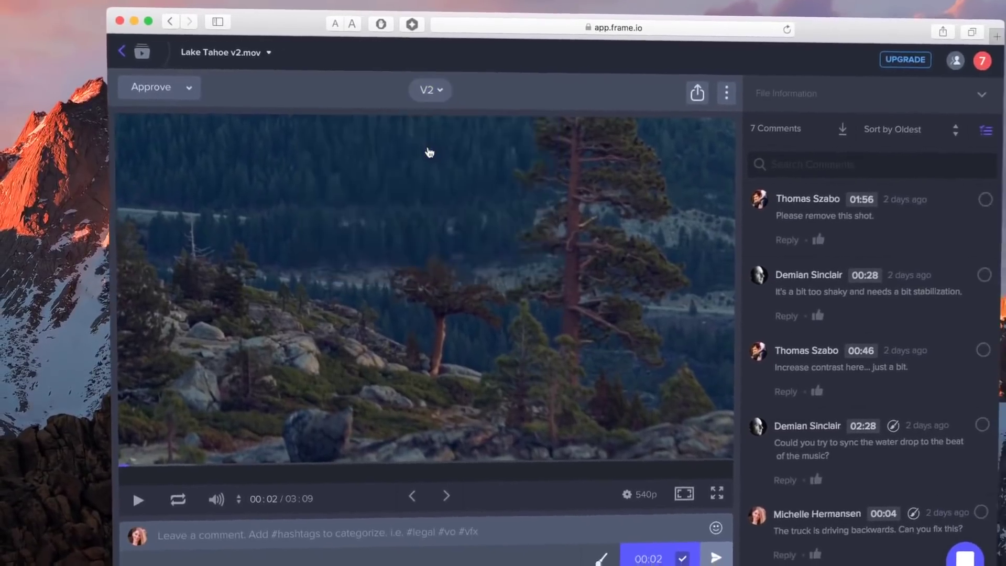